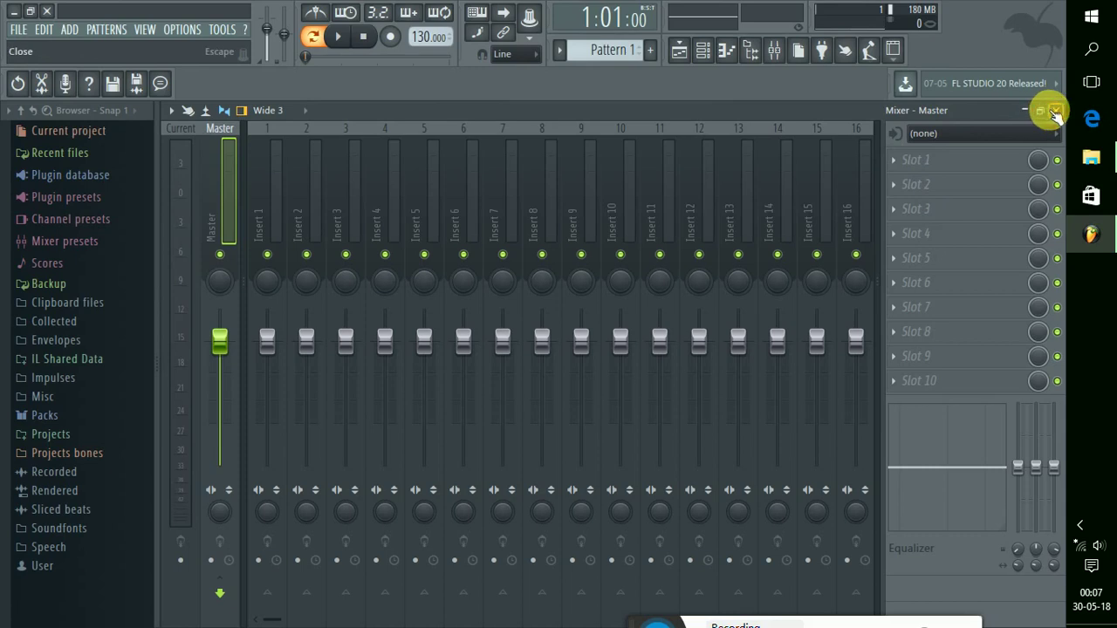
click(1056, 111)
click(774, 53)
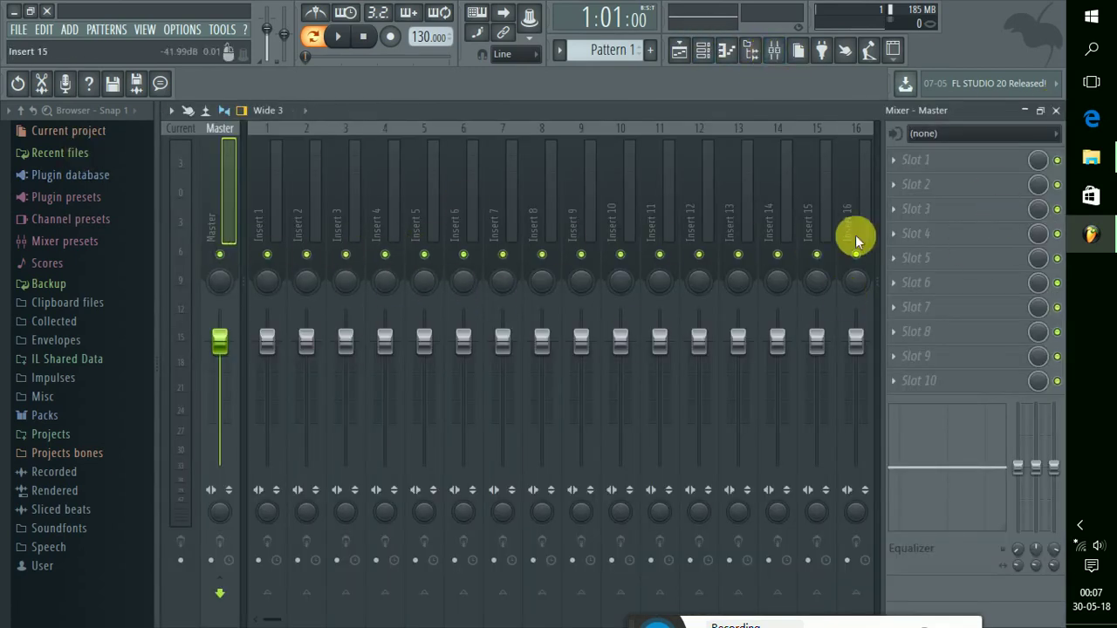
click(933, 136)
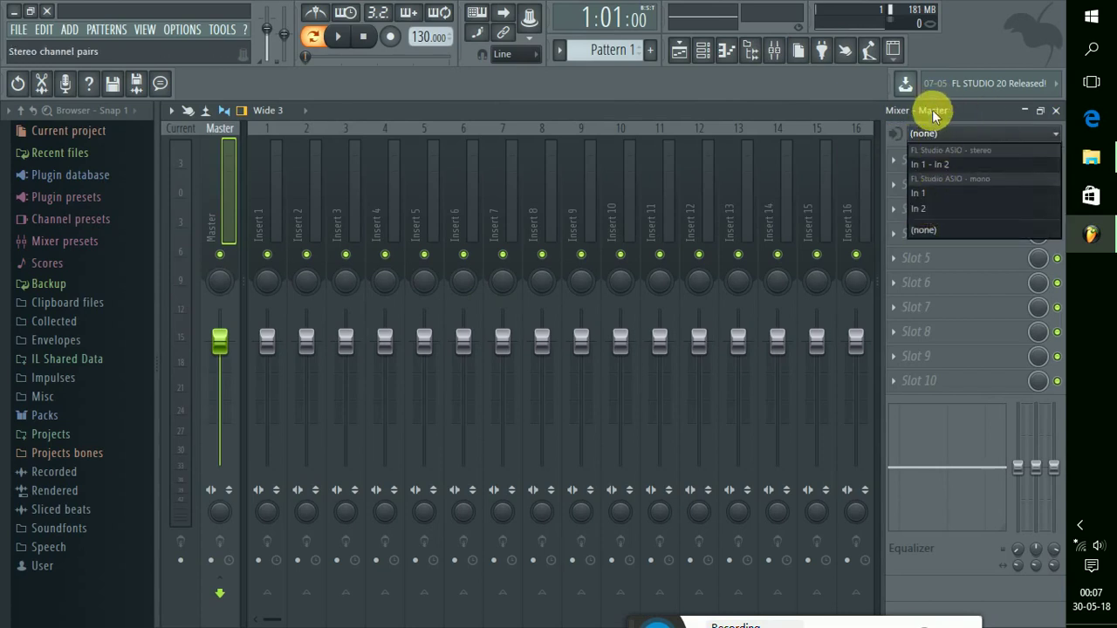
click(932, 110)
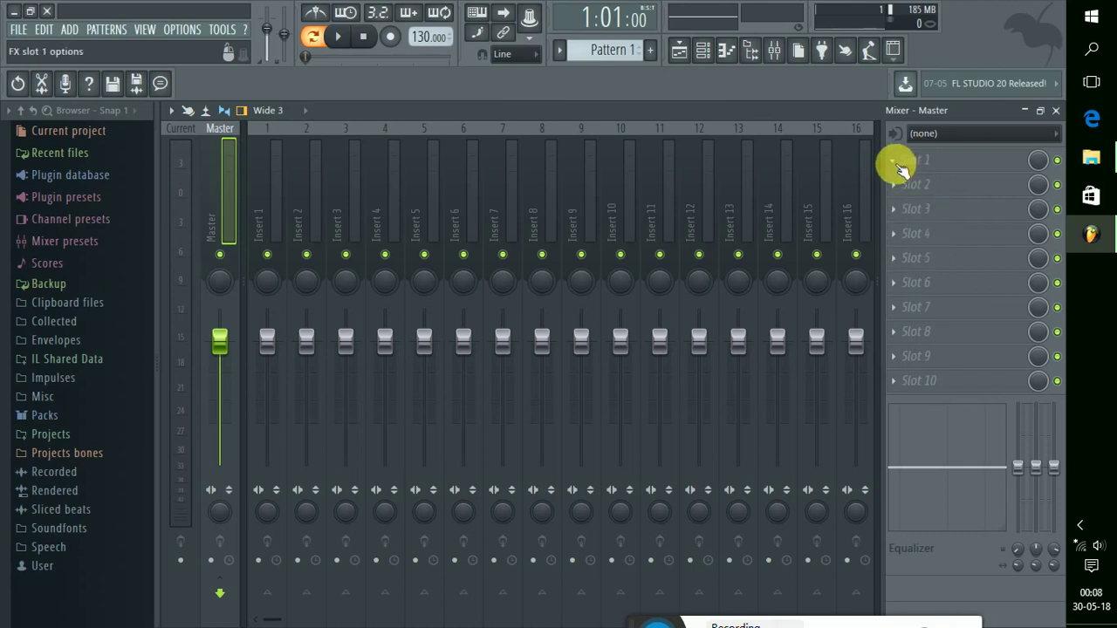
Step: Switch to the Playlist and arm recording as 'Audio, into the playlist as an audio clip' from the chosen input
click(1025, 109)
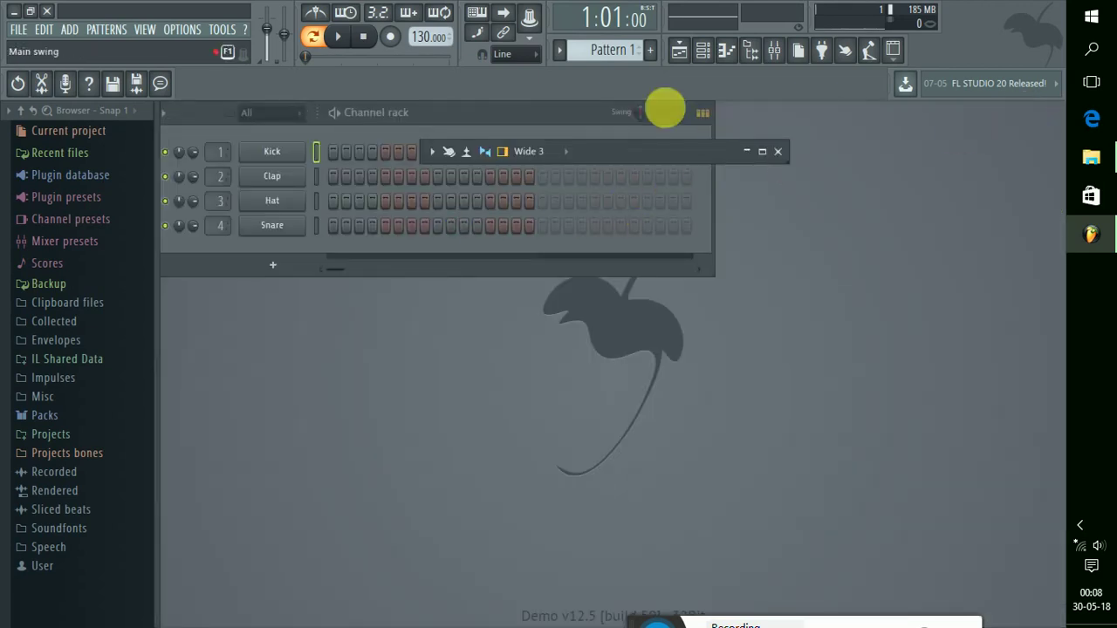
click(680, 54)
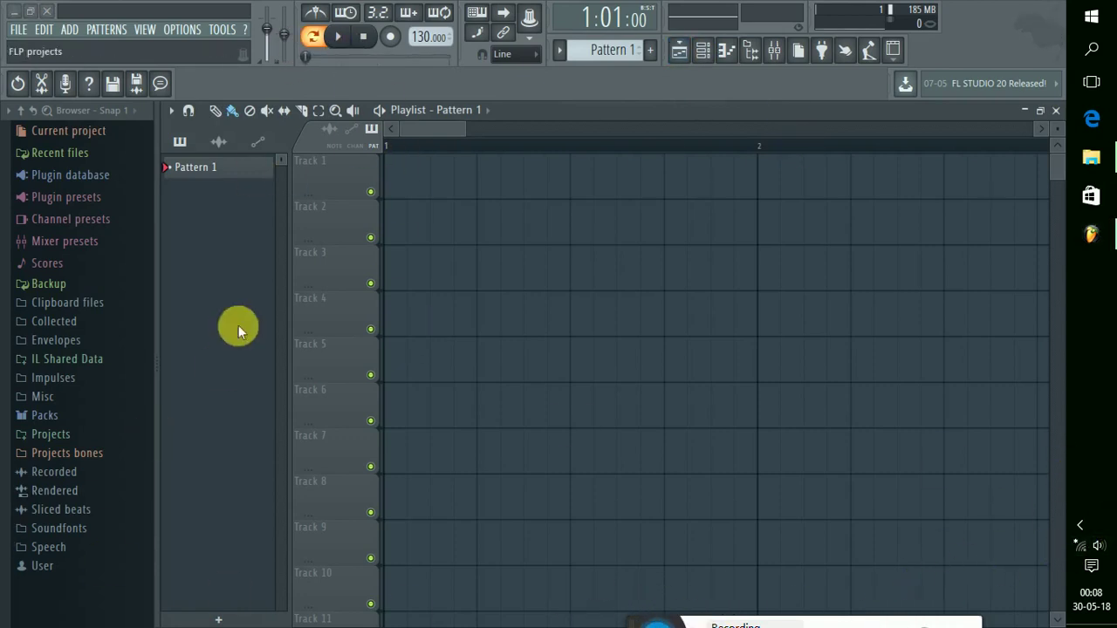
click(389, 37)
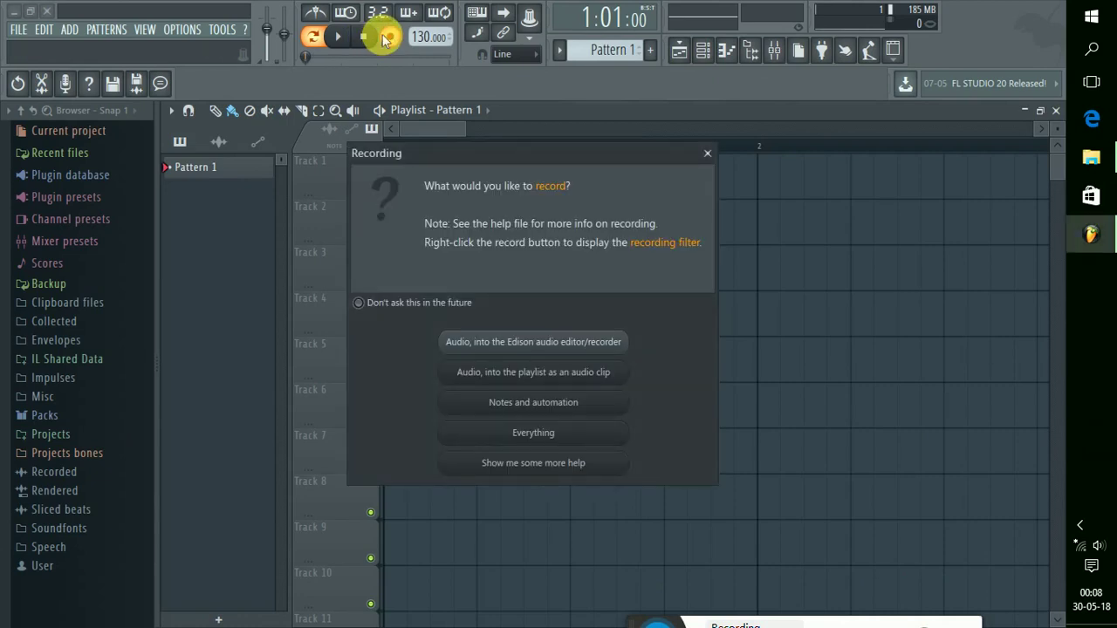
click(530, 375)
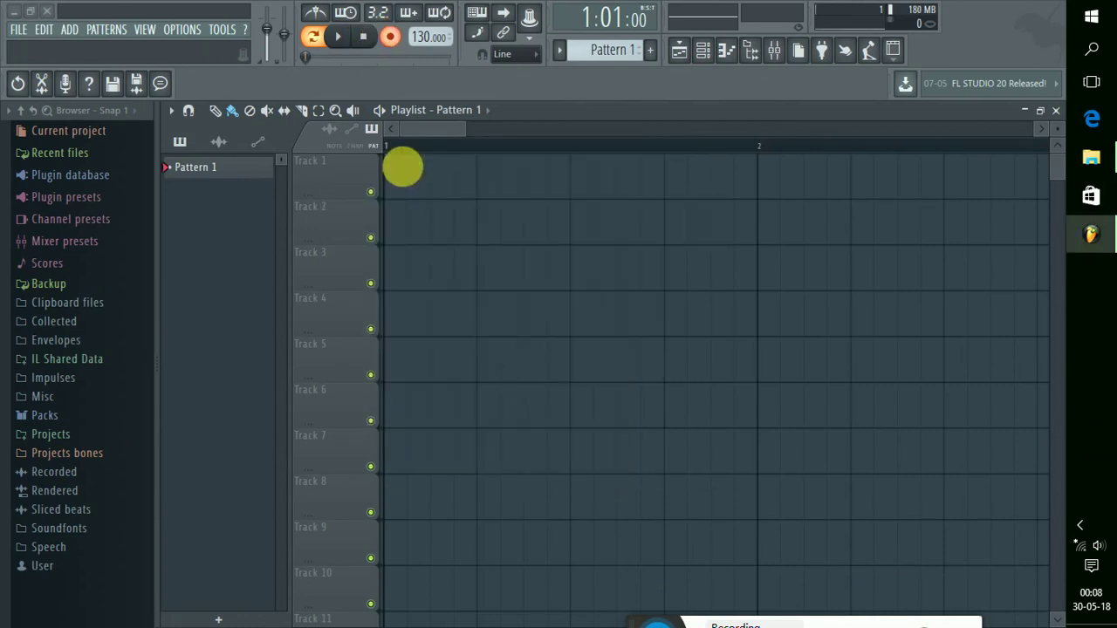
click(625, 370)
click(653, 236)
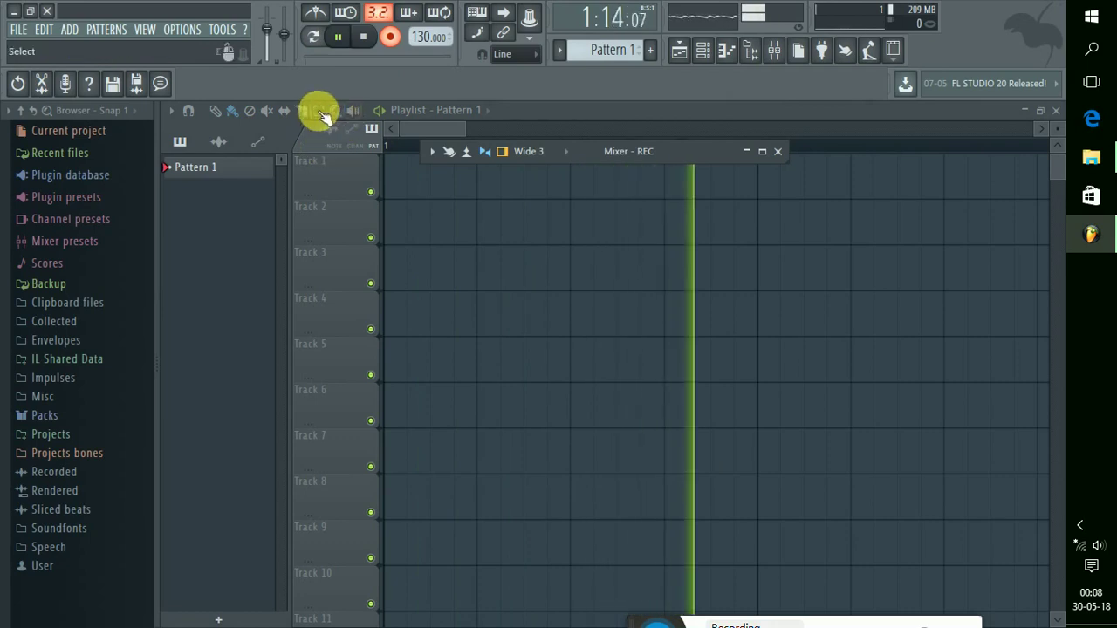
Step: Record the vocal take, then stop, leaving the REC clip on Track 1
scroll(398, 153, down, 2)
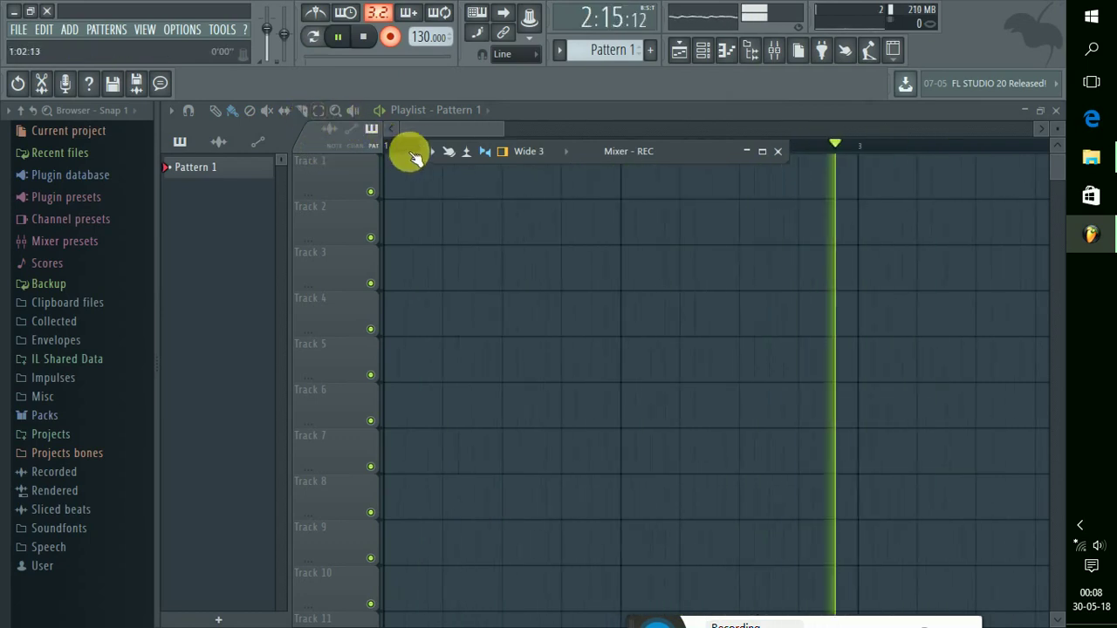
scroll(410, 154, down, 1)
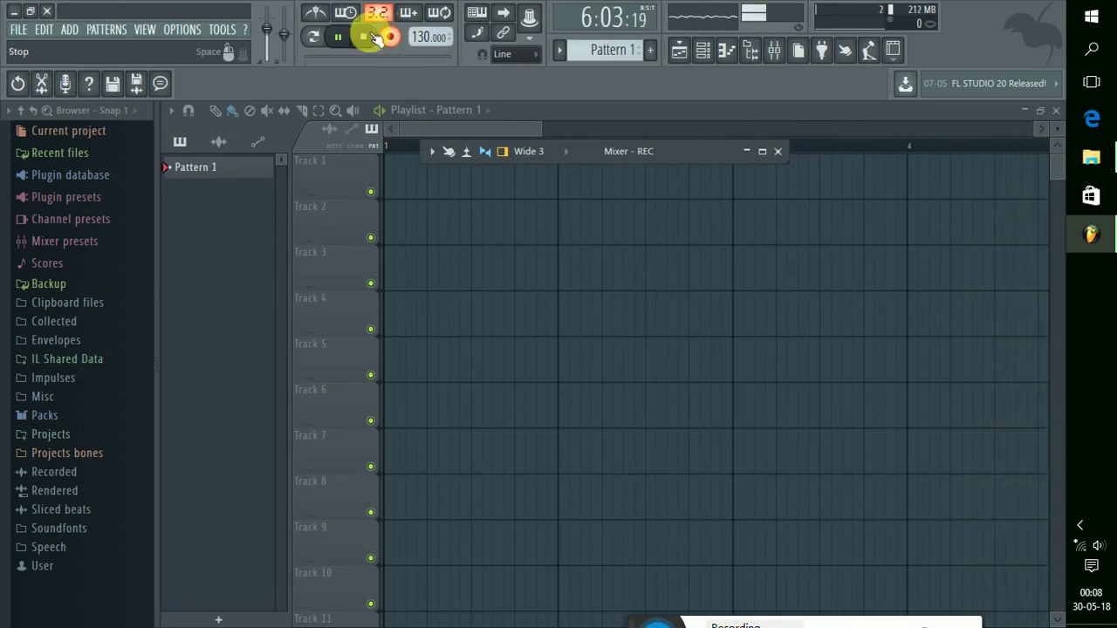
click(365, 37)
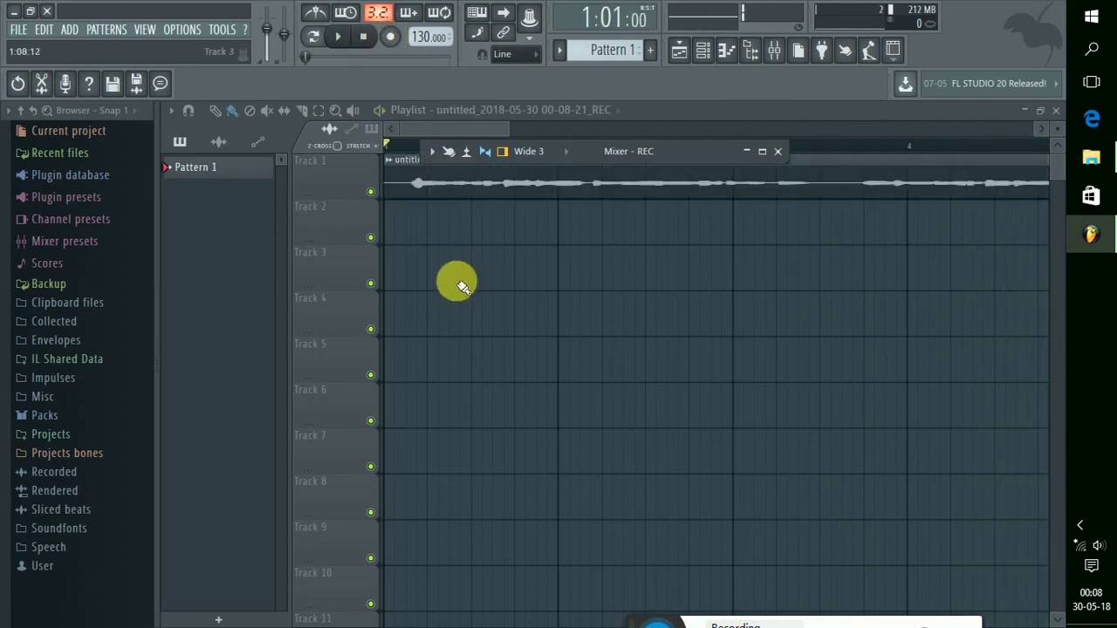
scroll(429, 182, down, 4)
scroll(456, 185, up, 4)
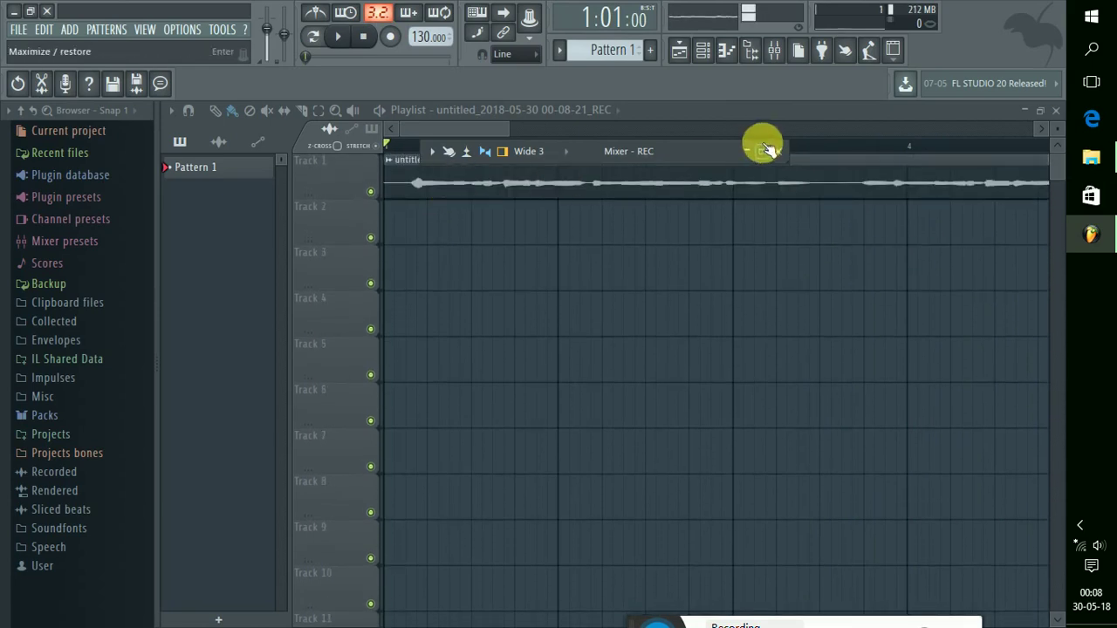
scroll(845, 149, down, 2)
scroll(842, 150, down, 1)
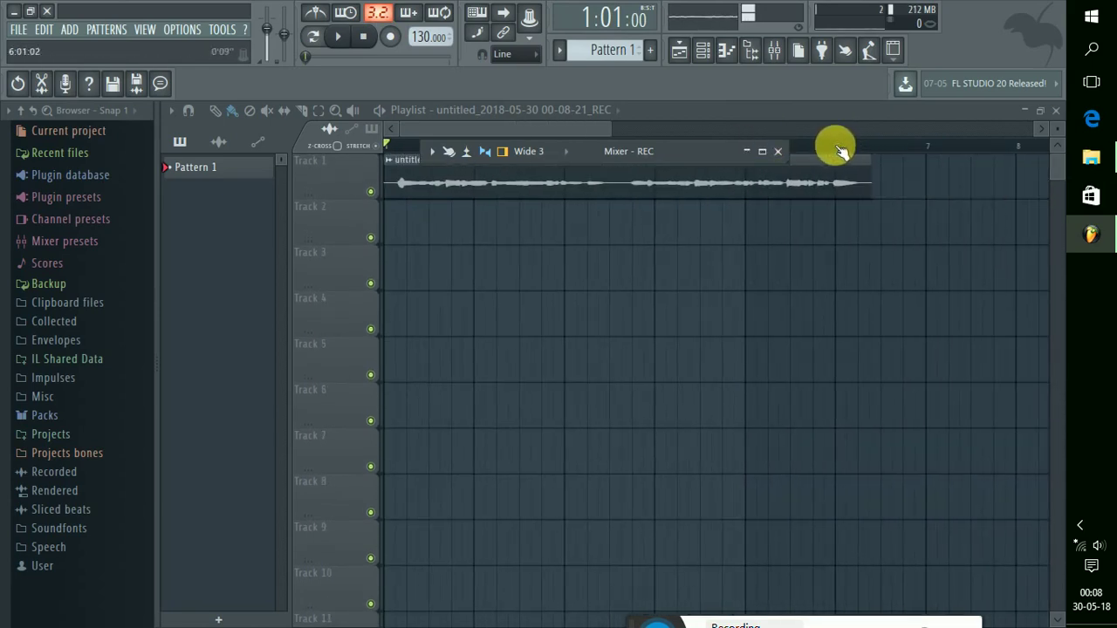
Step: Collapse the Mixer to a small bar at the lower left and start playback
click(753, 153)
click(750, 153)
drag(746, 150, 341, 449)
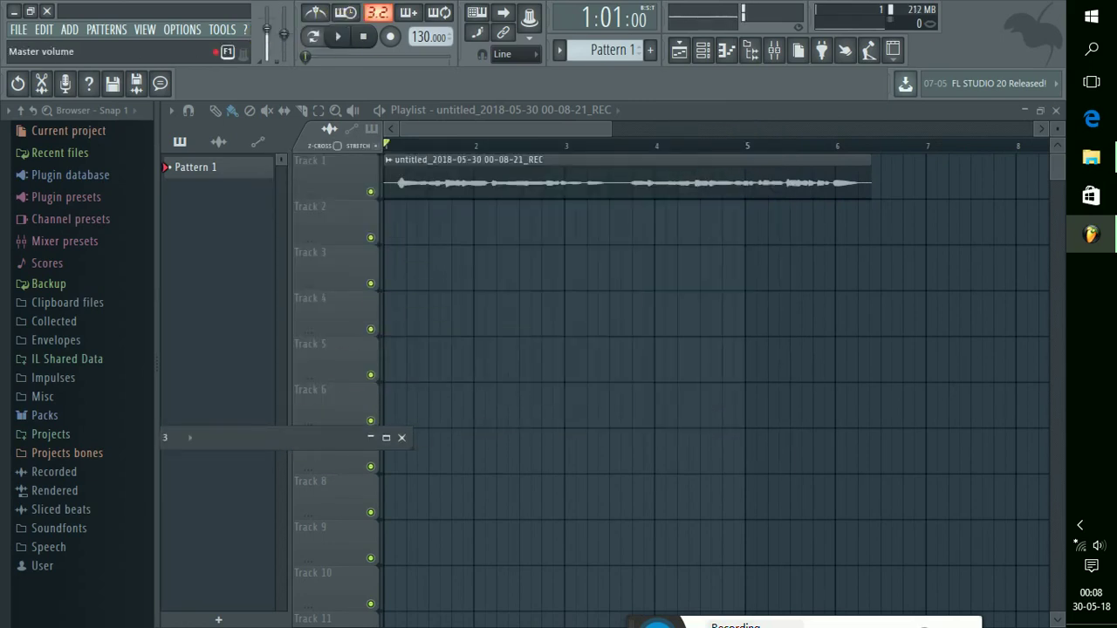
click(339, 36)
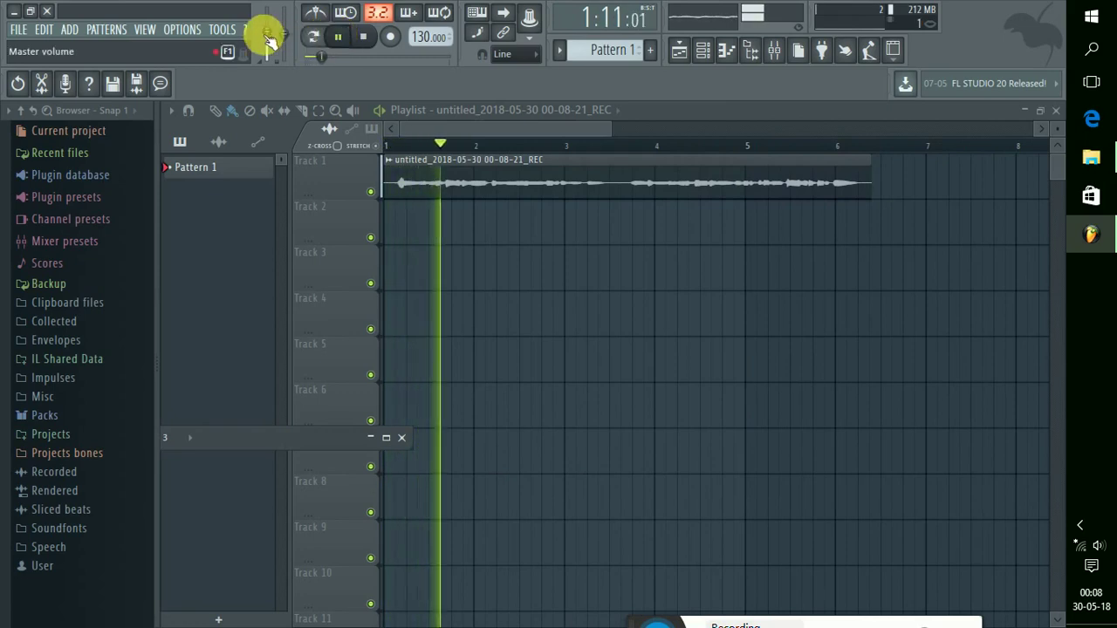
Step: Raise the Windows speaker volume from 16 to 23, then stop playback at the song start
click(1087, 552)
drag(853, 603, 870, 603)
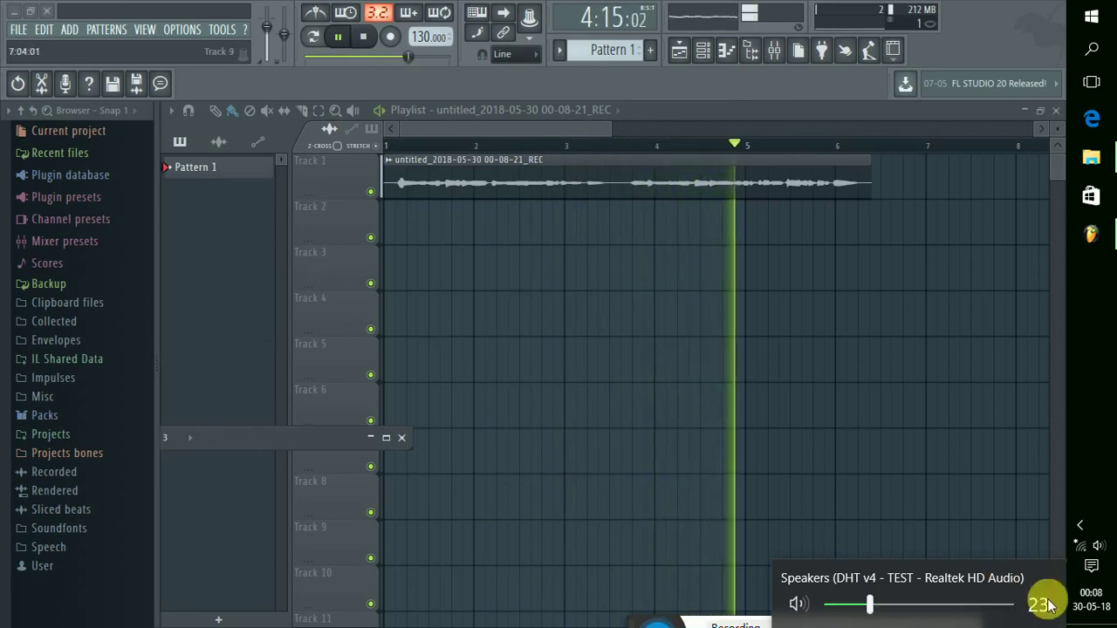
click(1097, 548)
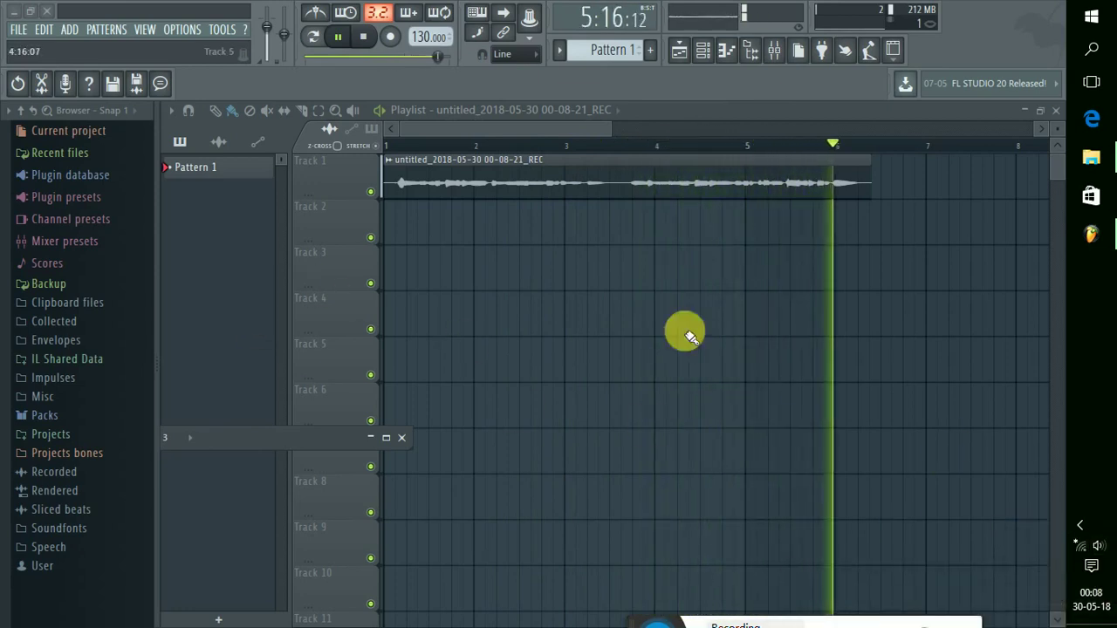
click(379, 44)
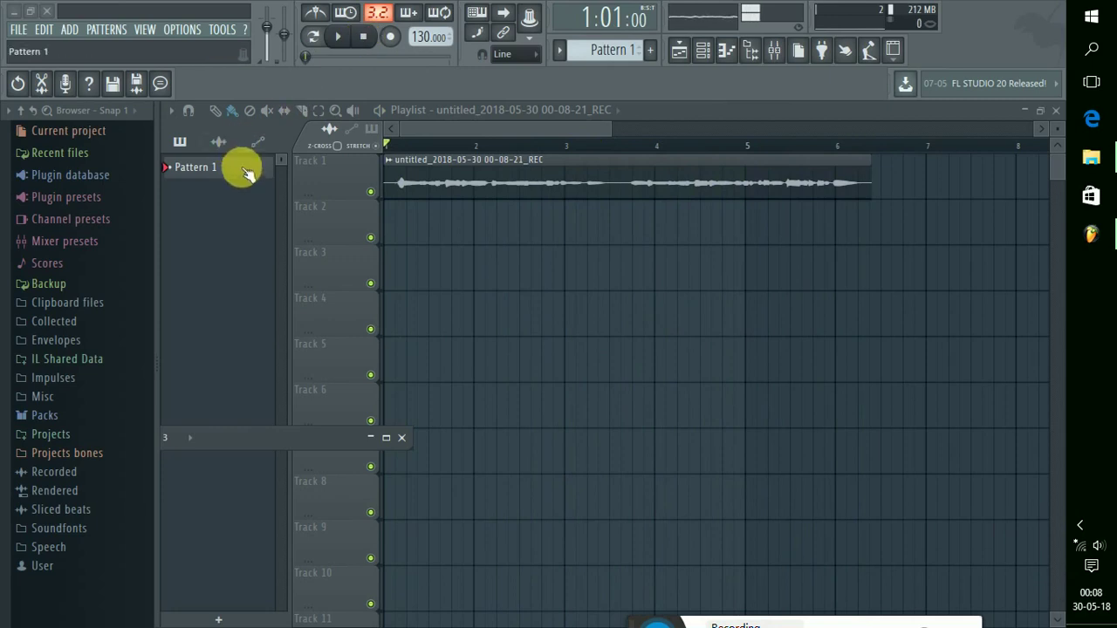
click(401, 437)
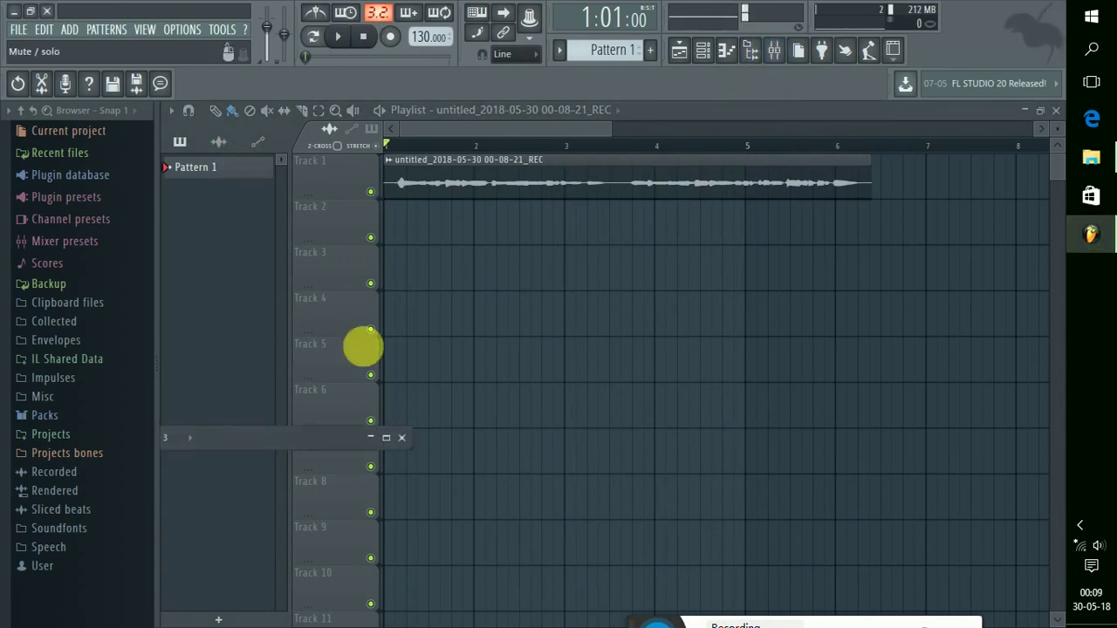
Step: Expand the Mixer, set the REC input to (none), and browse Delay reverb plugins for Slot 1
click(386, 437)
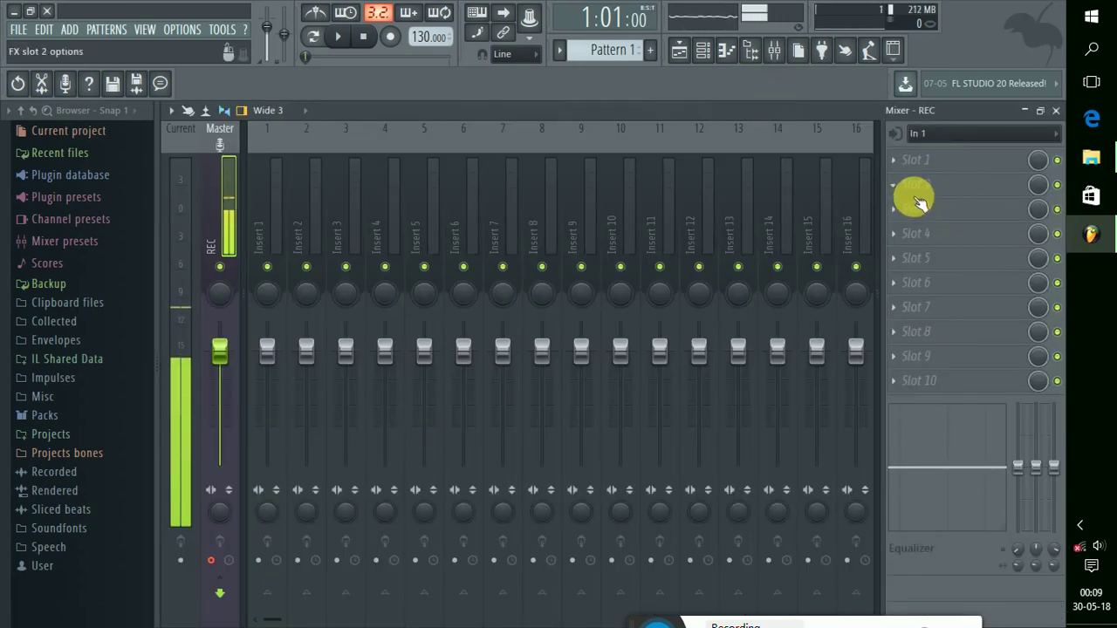
click(943, 134)
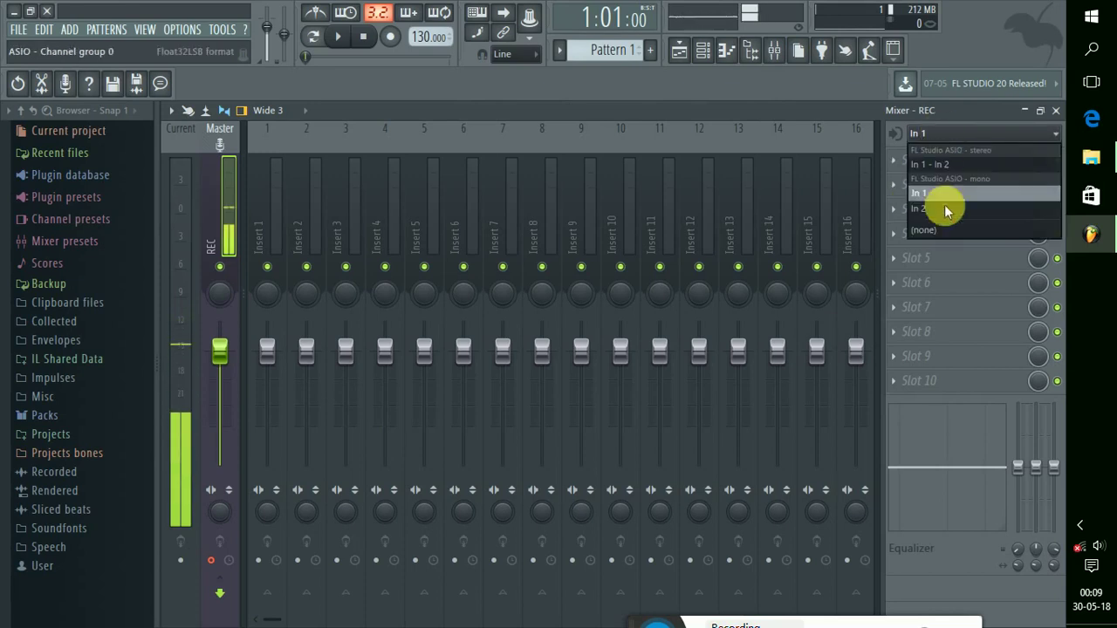
click(935, 228)
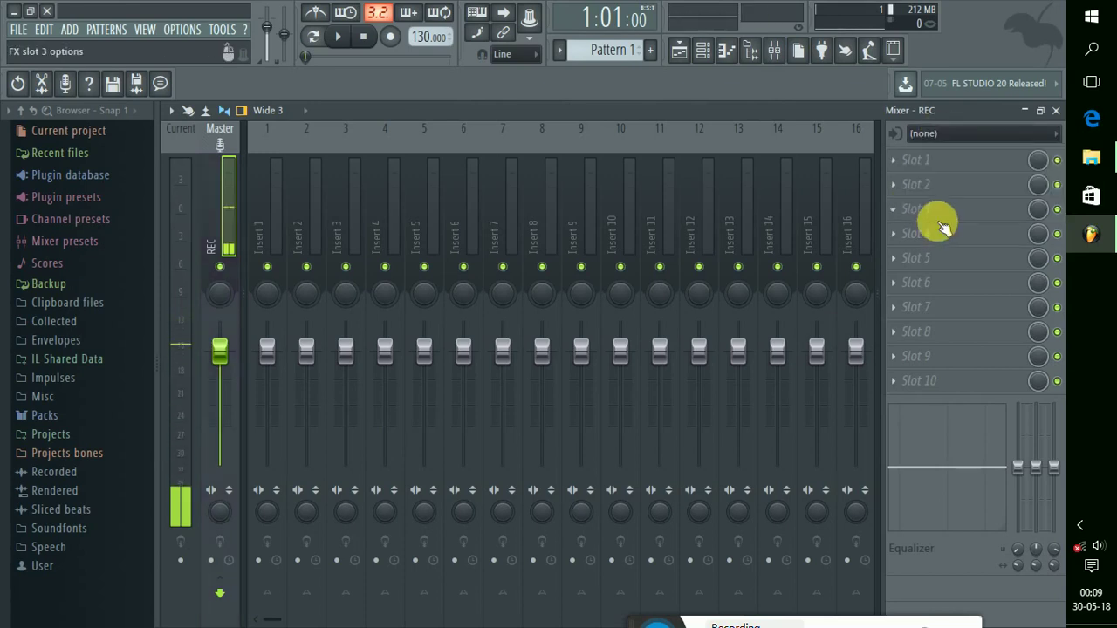
click(891, 159)
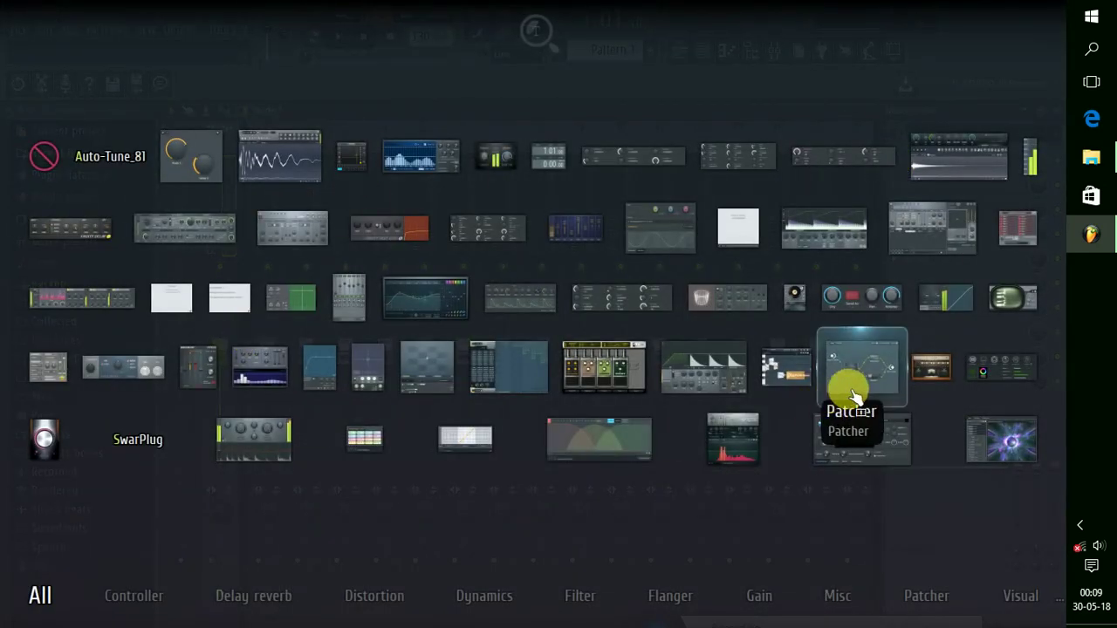
mouse_move(250, 589)
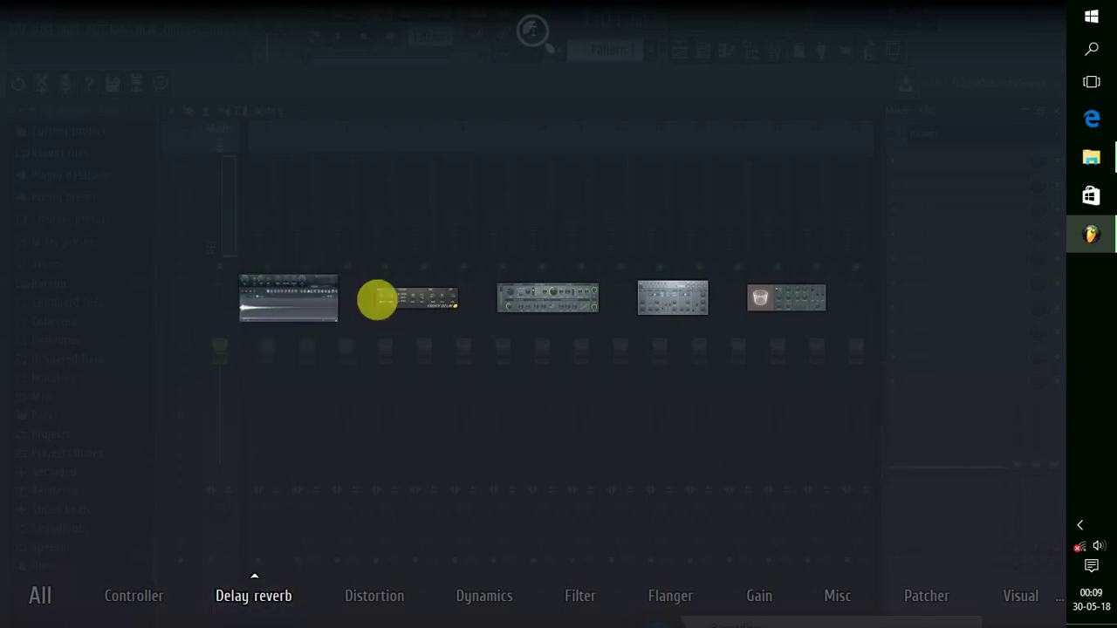
Step: Load Fruity Delay 2 into Slot 1 with the Stereo effect (send) preset
click(429, 306)
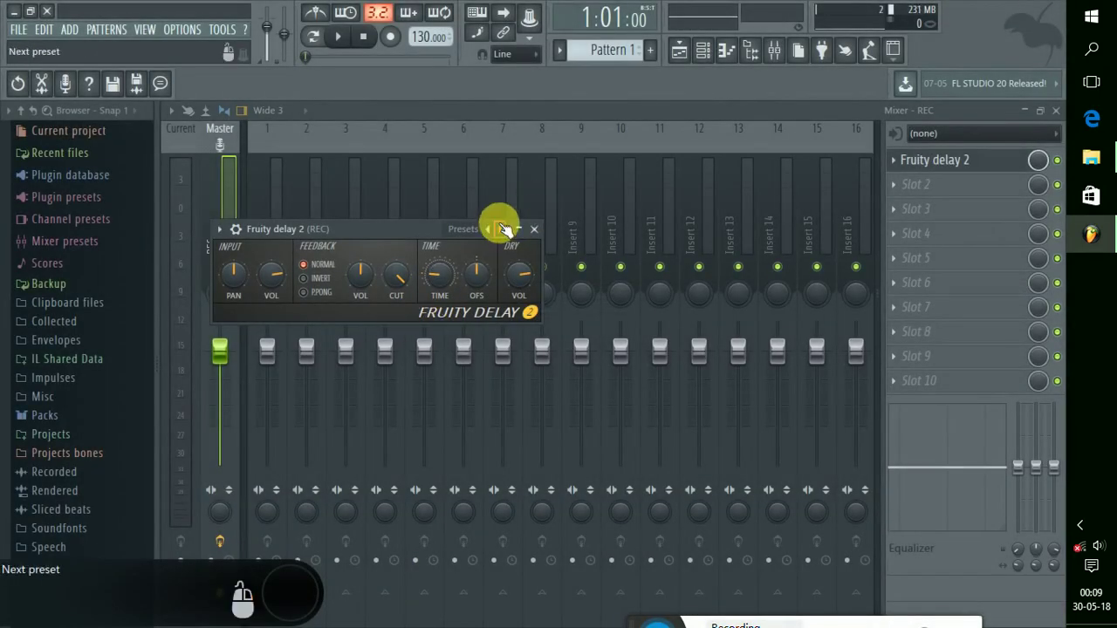
click(506, 229)
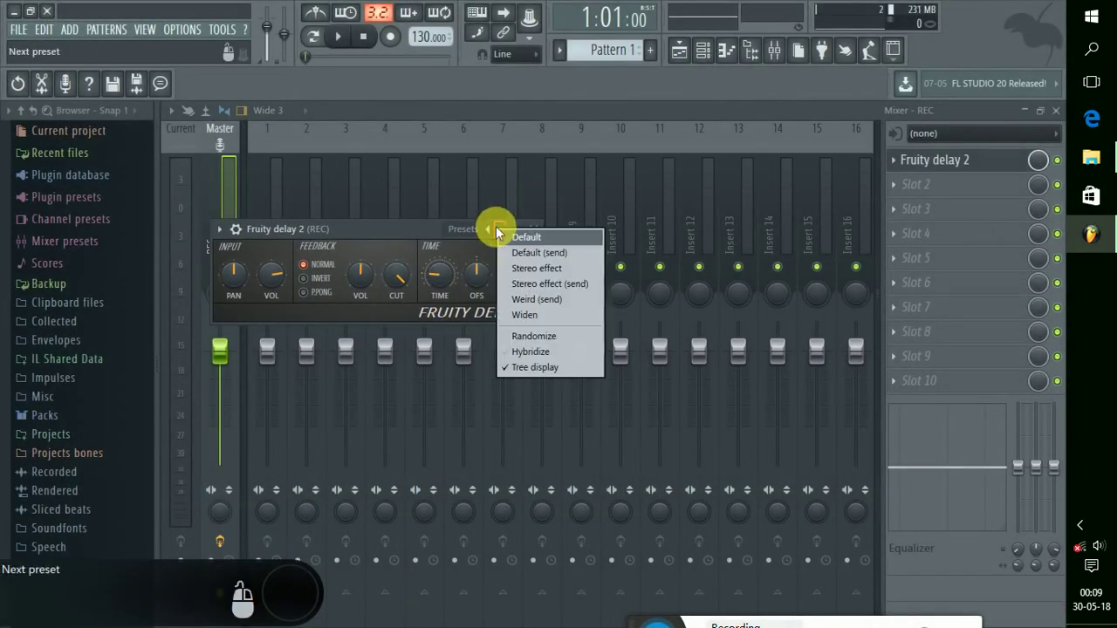
click(536, 283)
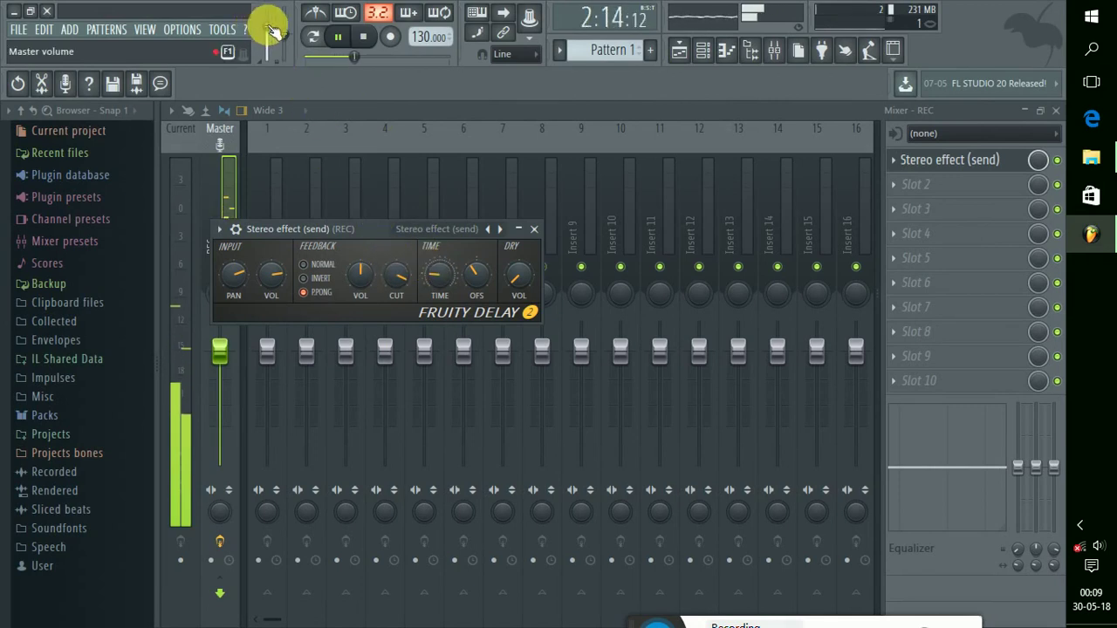
Step: Set master volume to 85%, stop playback, collapse the delay window and lower its mix
drag(266, 32, 266, 30)
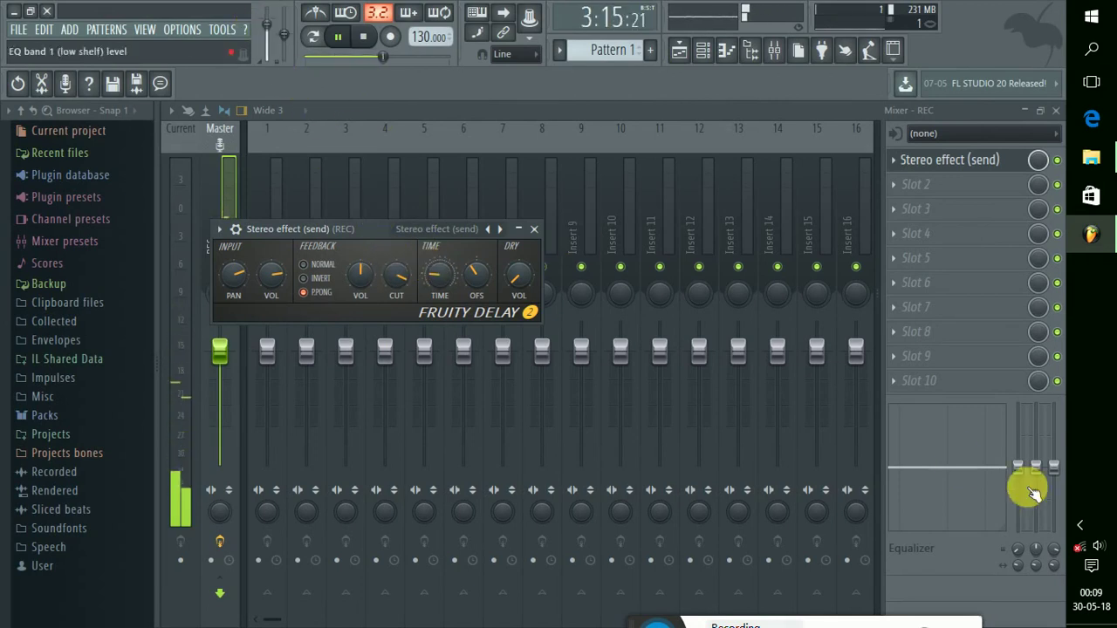
click(1097, 546)
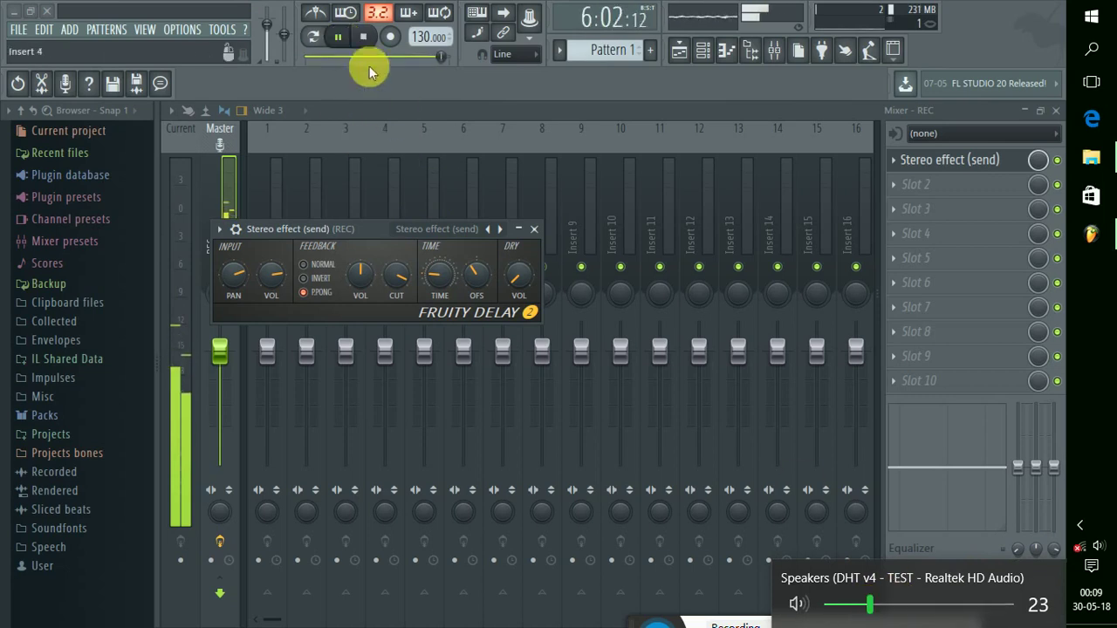
click(365, 36)
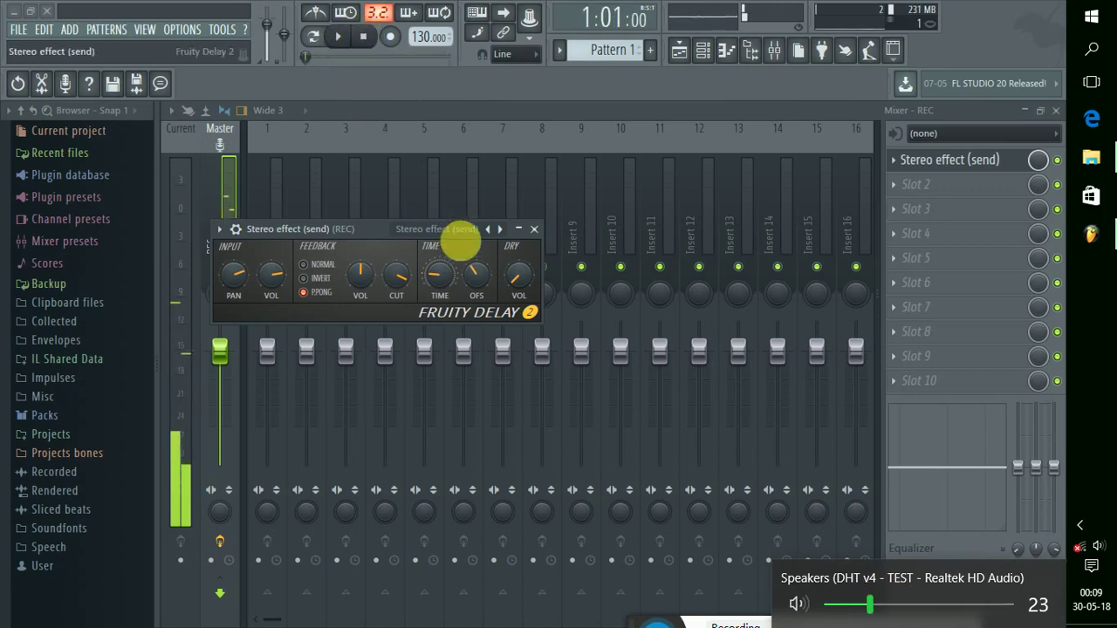
click(518, 231)
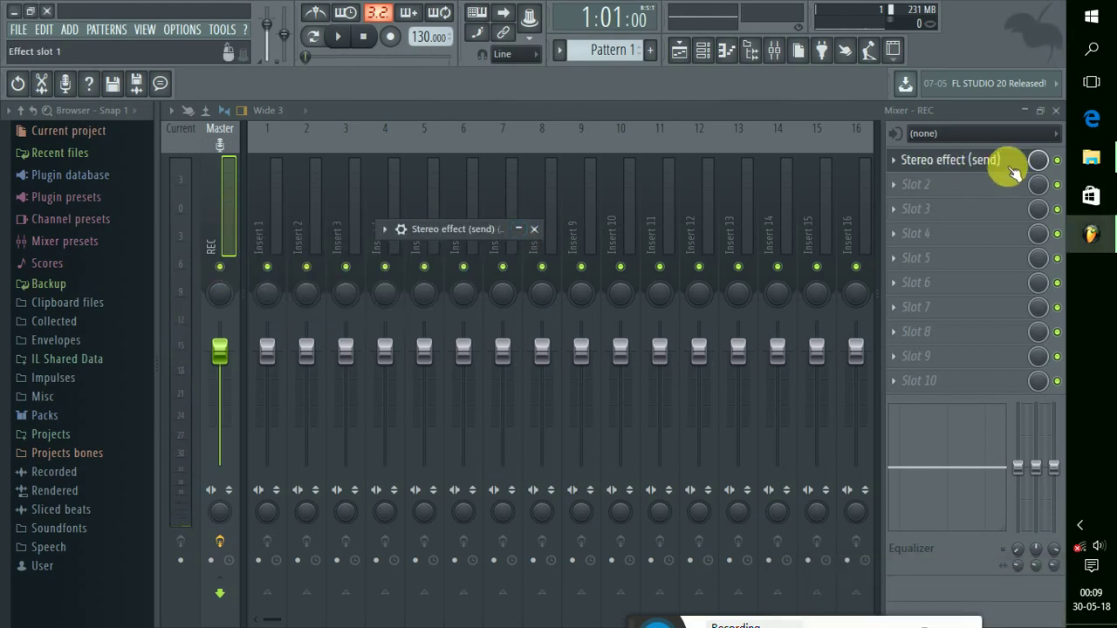
drag(1044, 158, 1044, 187)
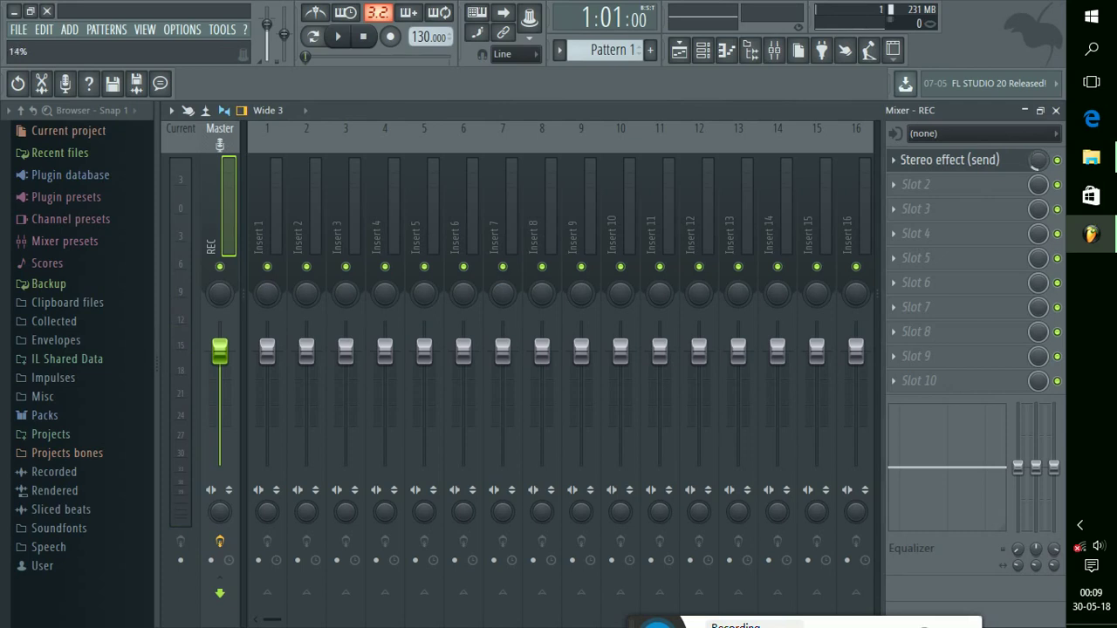
Step: Load Fruity Squeeze from the Distortion category into Slot 2 and apply its Punch preset
click(897, 186)
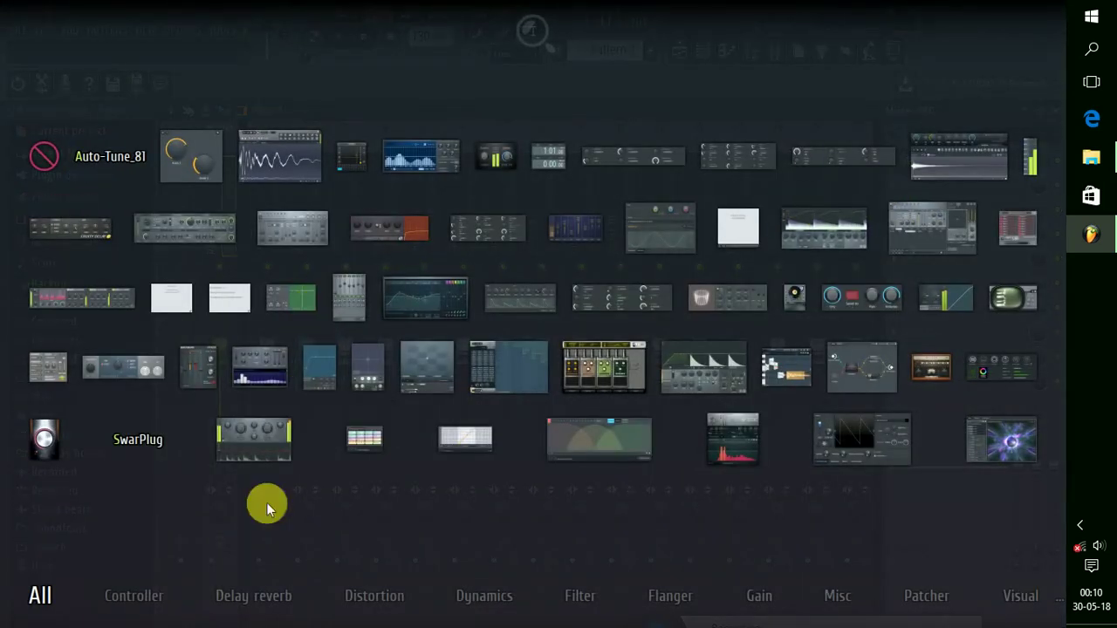
mouse_move(371, 600)
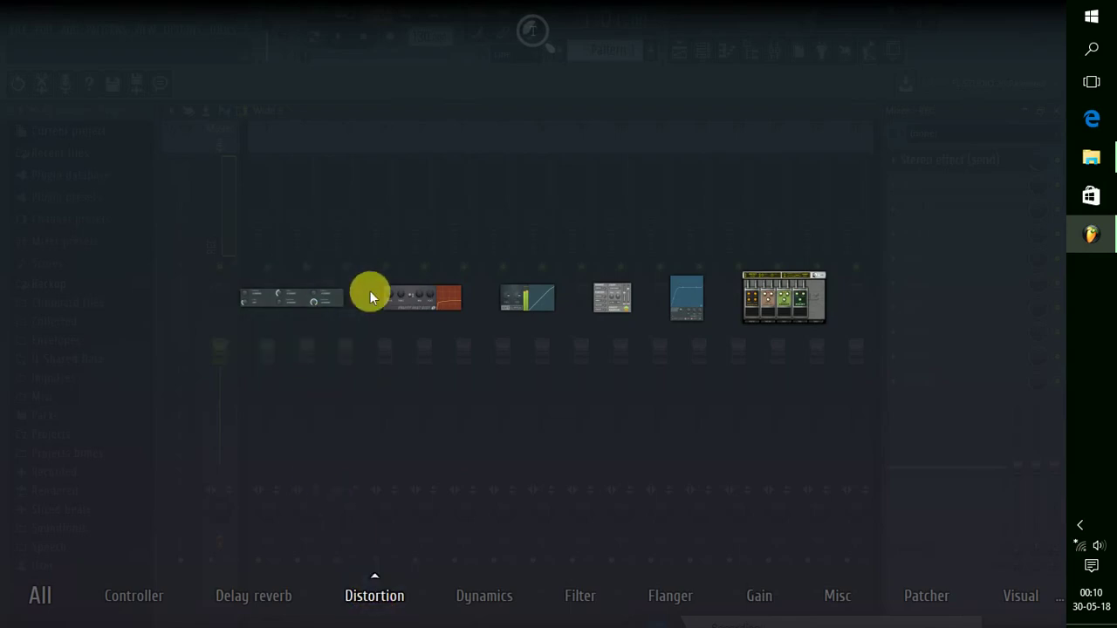
click(611, 301)
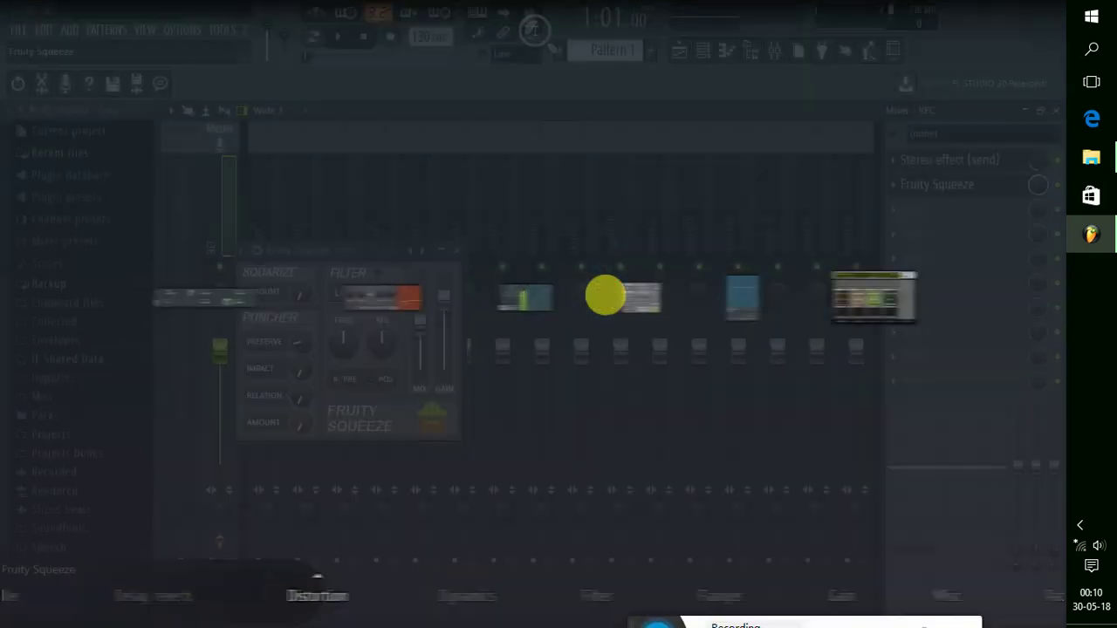
drag(326, 241, 415, 191)
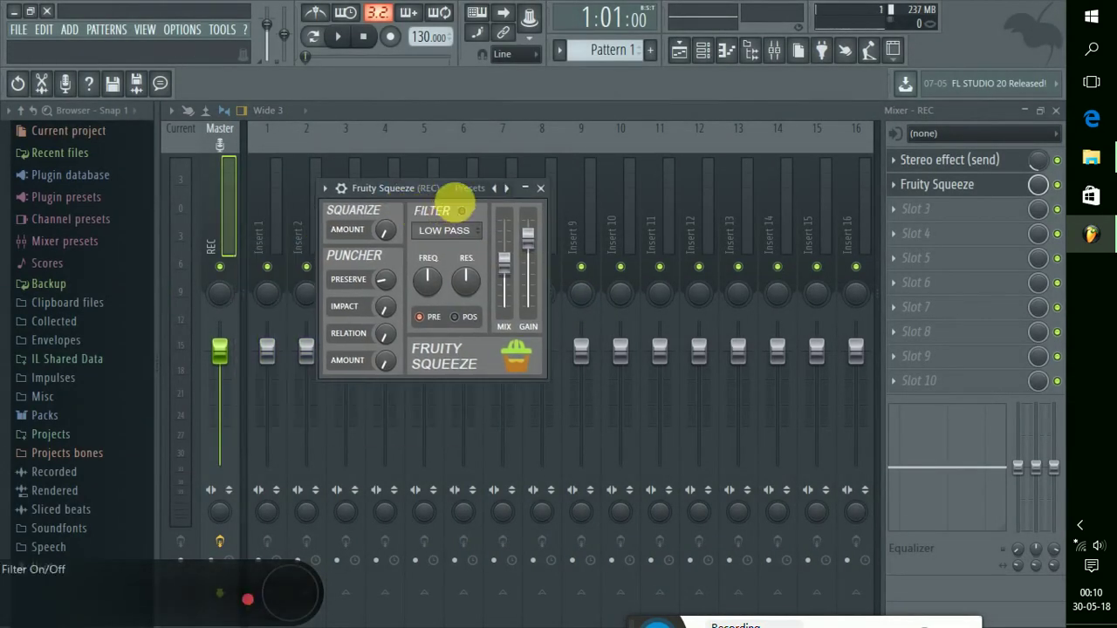
click(504, 189)
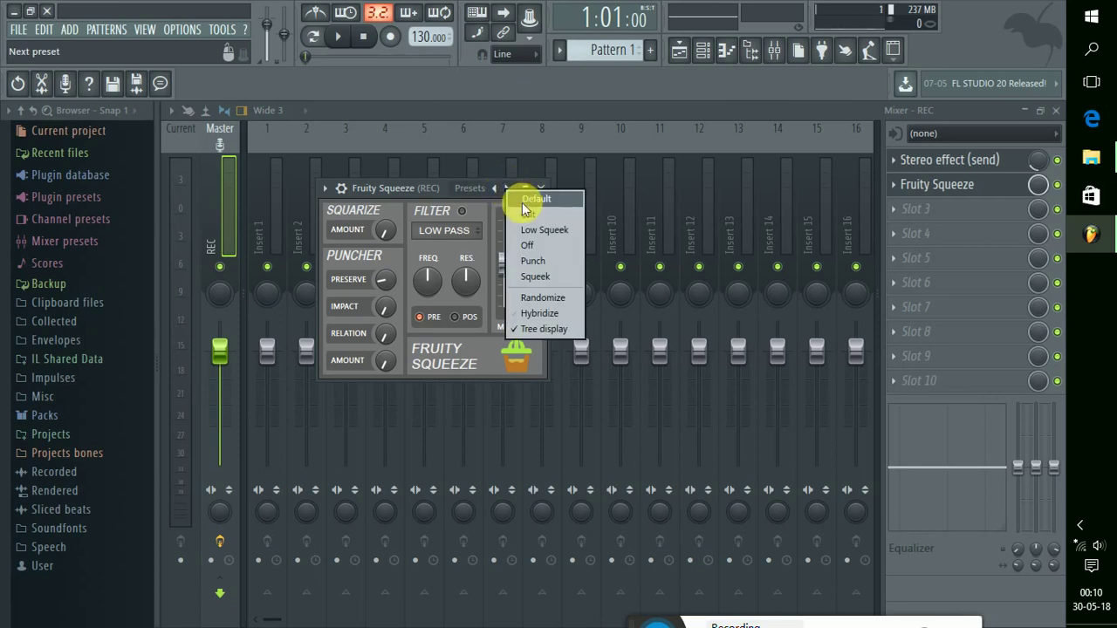
click(548, 262)
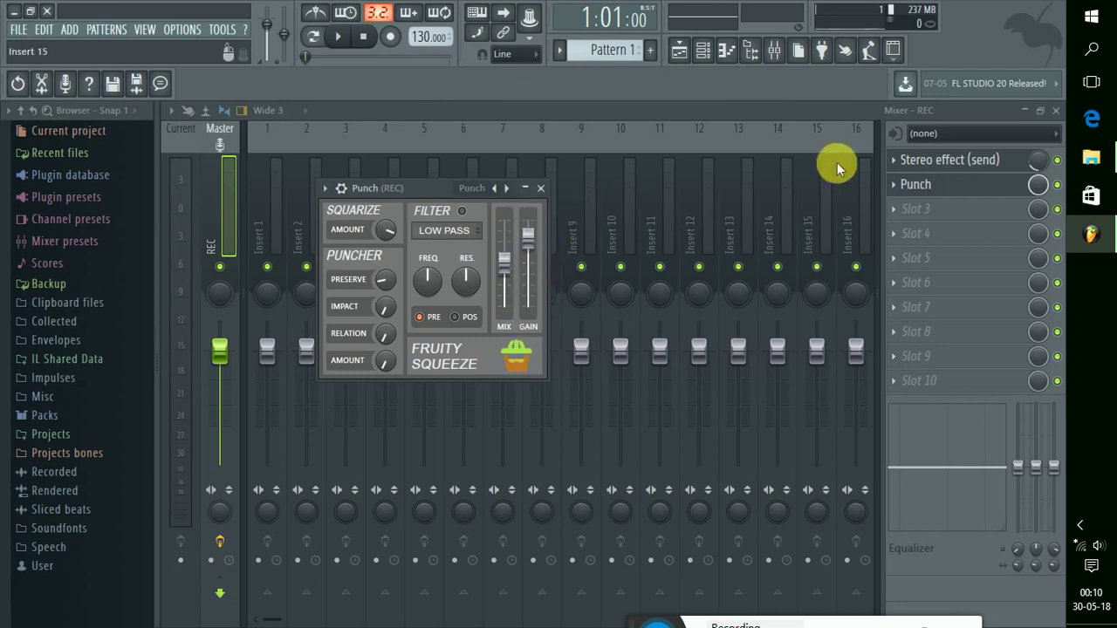
Step: Bypass the Stereo effect delay, play the vocal, and raise Punch's wet mix to about 59%
click(1057, 160)
click(933, 184)
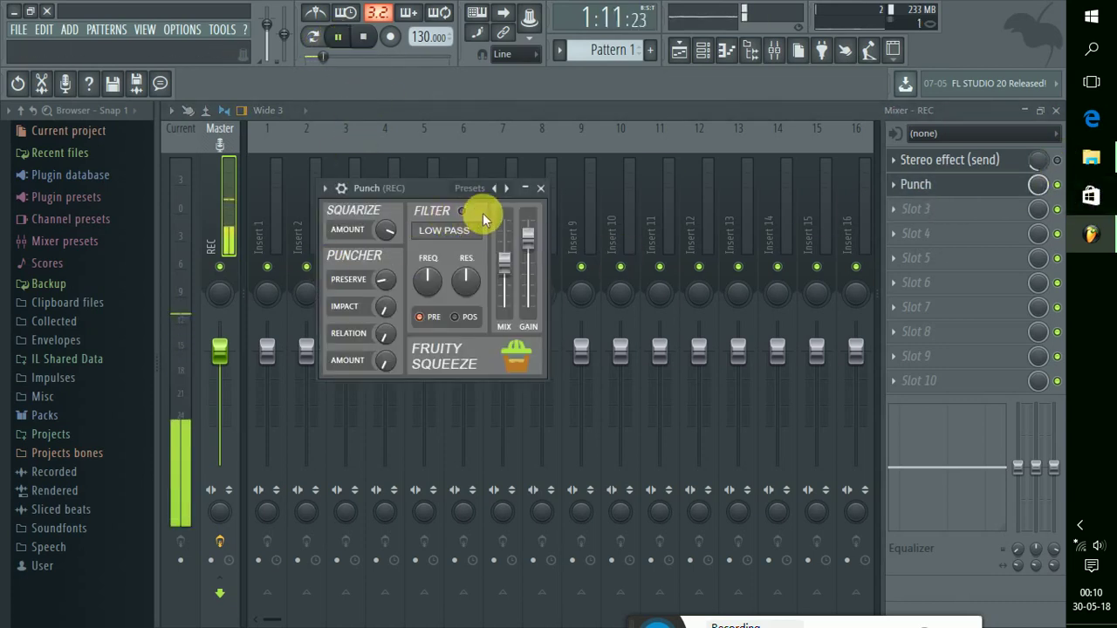
drag(505, 259, 504, 241)
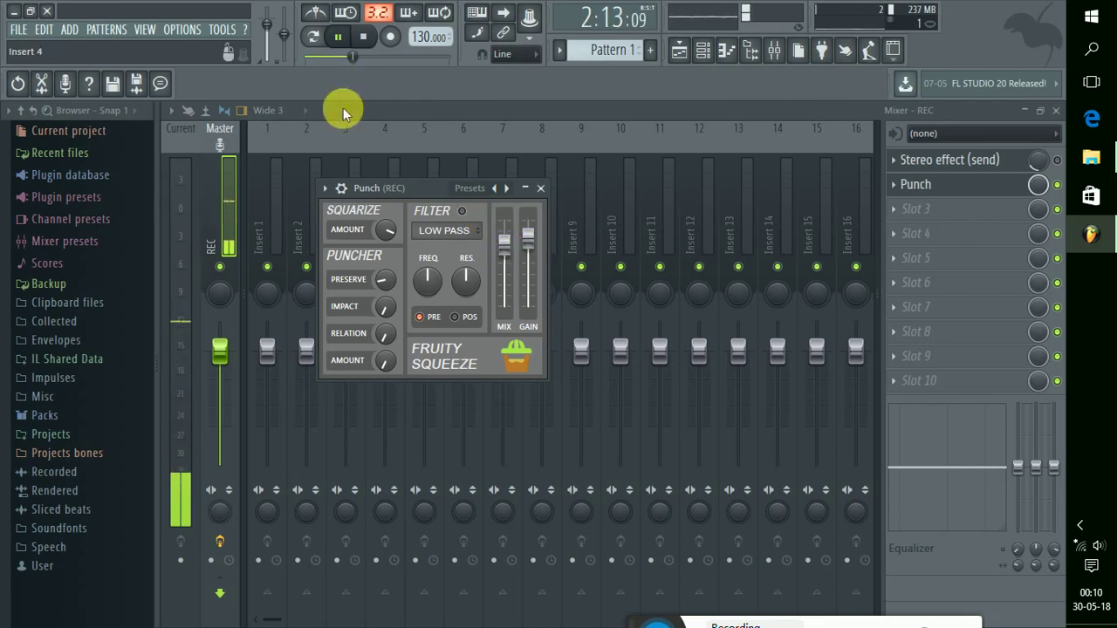
Step: Step through Squeeze presets, past Low Squeek and Off, to Squeek, then close the window
click(506, 189)
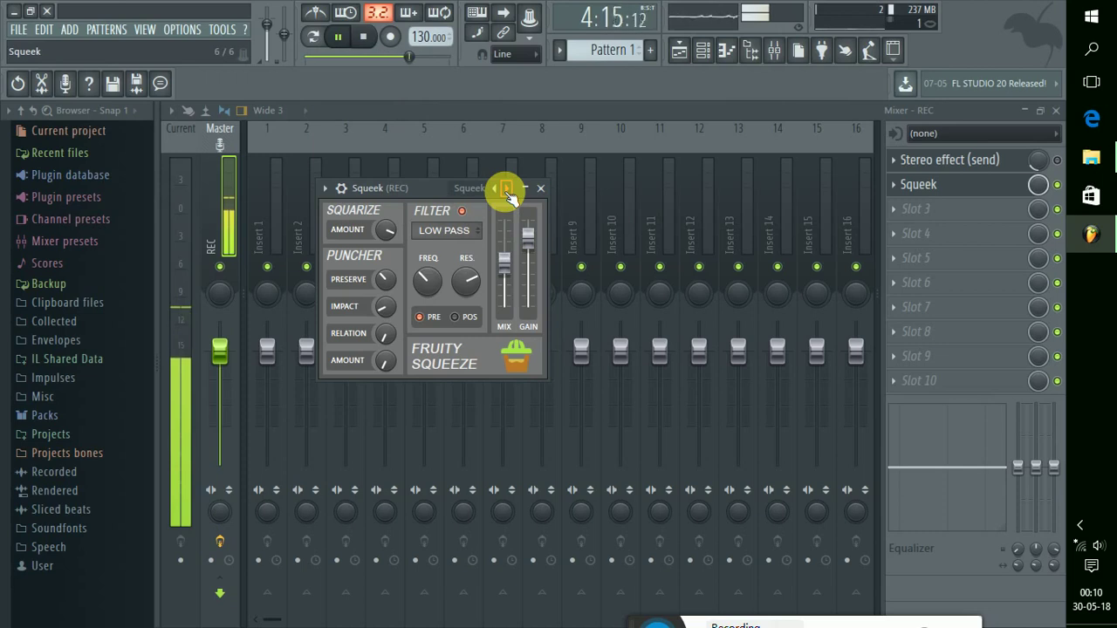
click(506, 188)
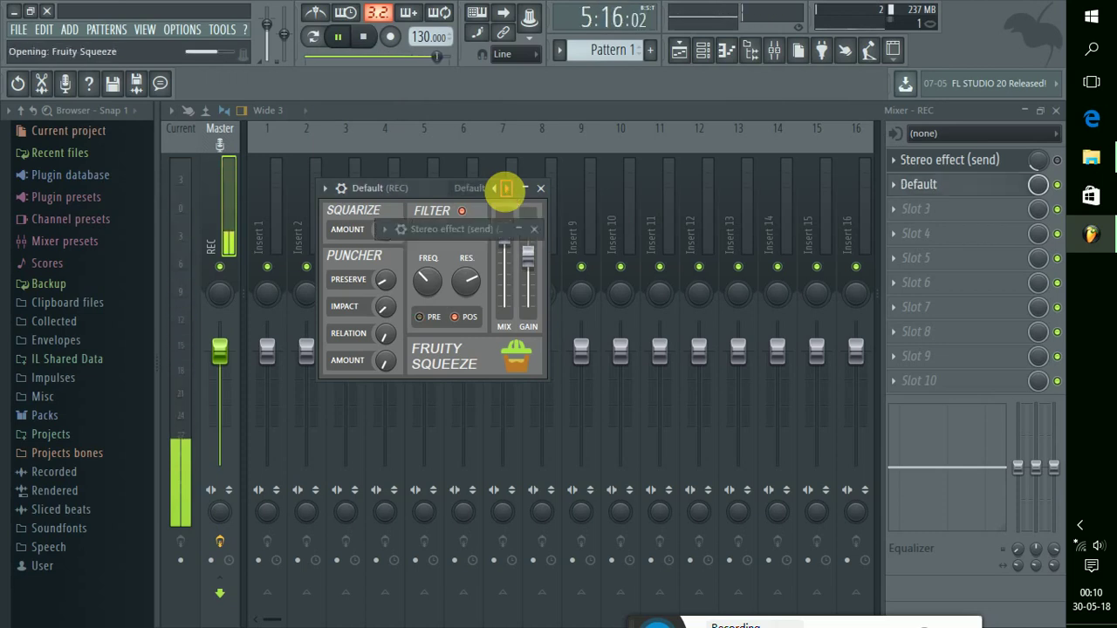
click(506, 189)
click(506, 188)
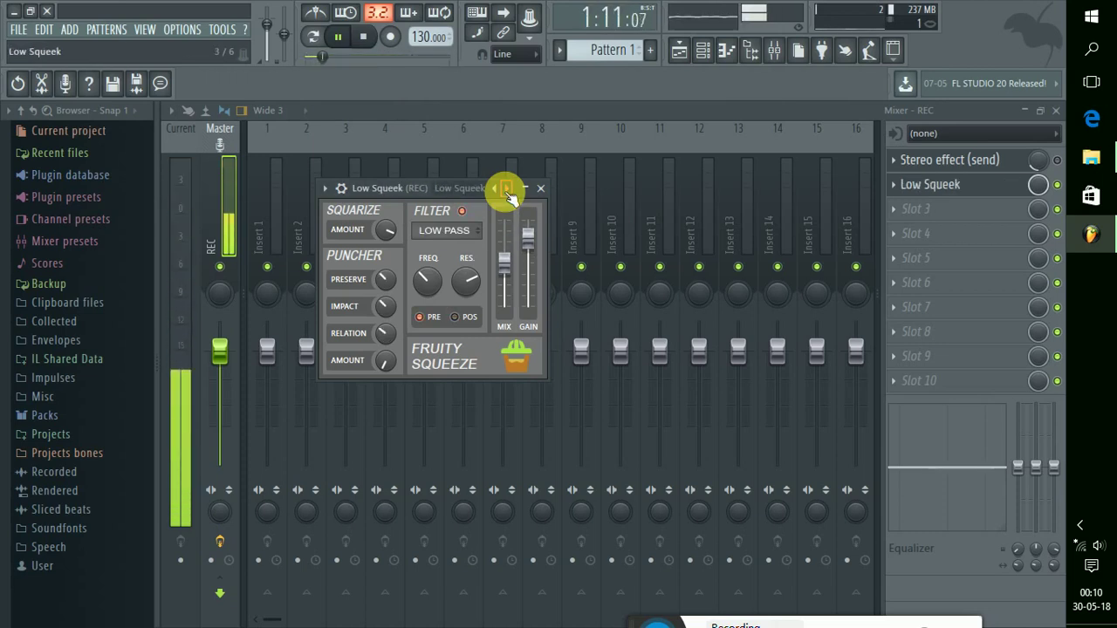
click(506, 189)
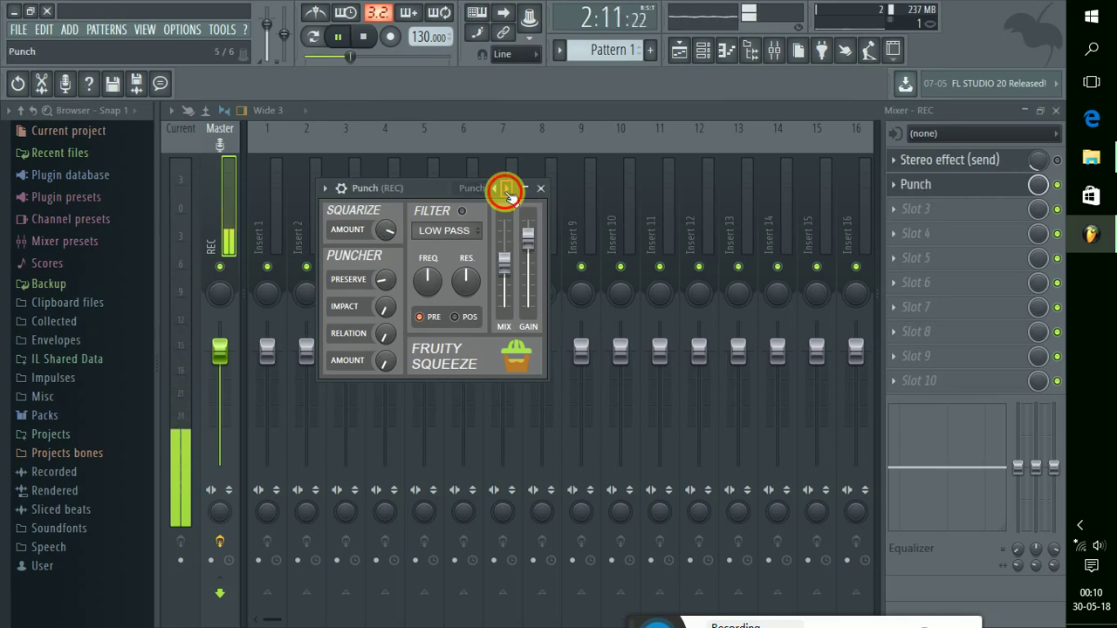
click(507, 190)
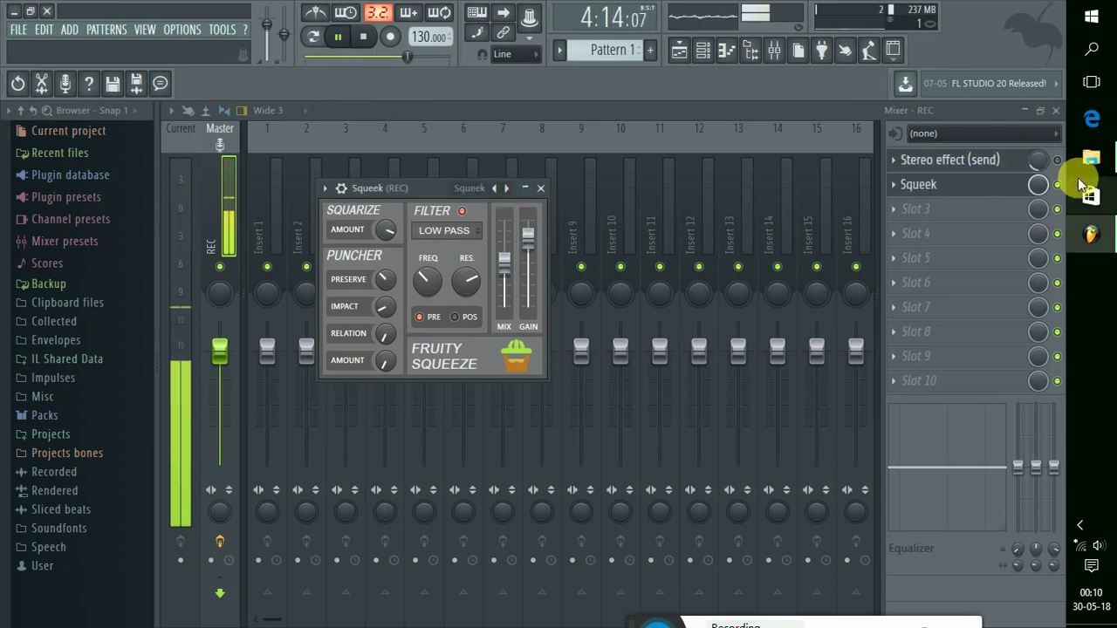
click(1057, 164)
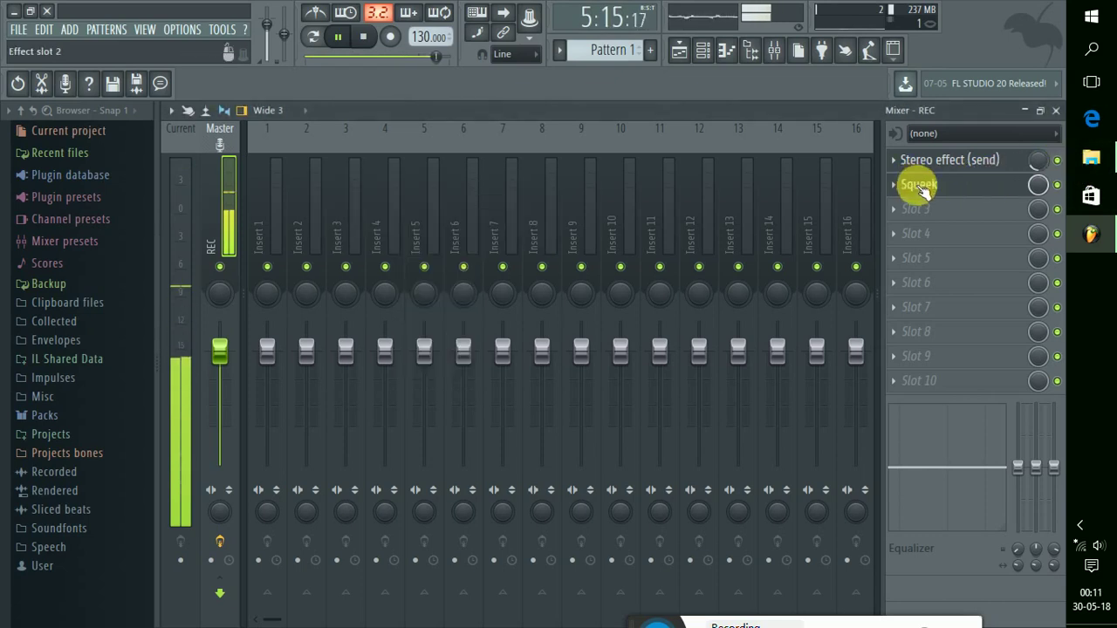
Step: Mute Squeek, stop playback, and load Maximus from the Dynamics category into Slot 3
click(1057, 185)
click(364, 36)
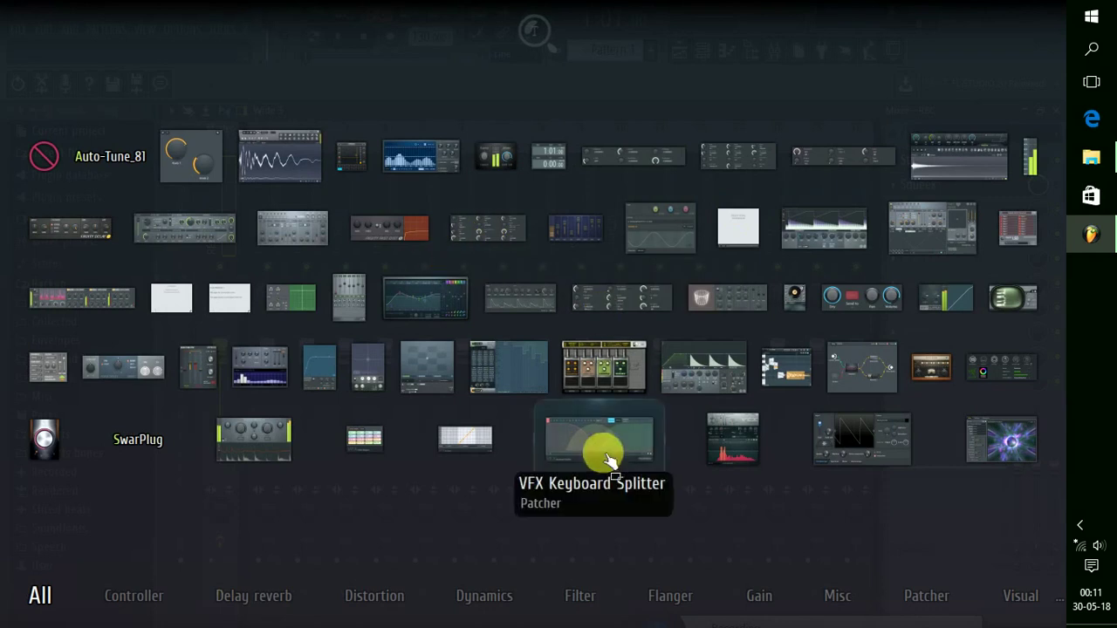
click(129, 593)
click(19, 607)
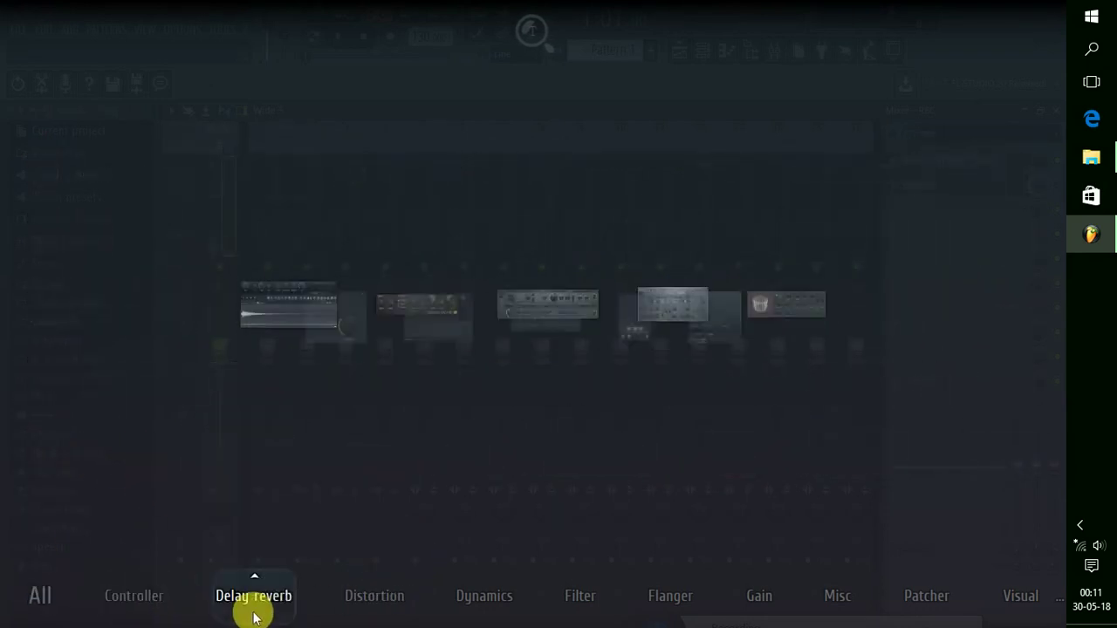
mouse_move(485, 602)
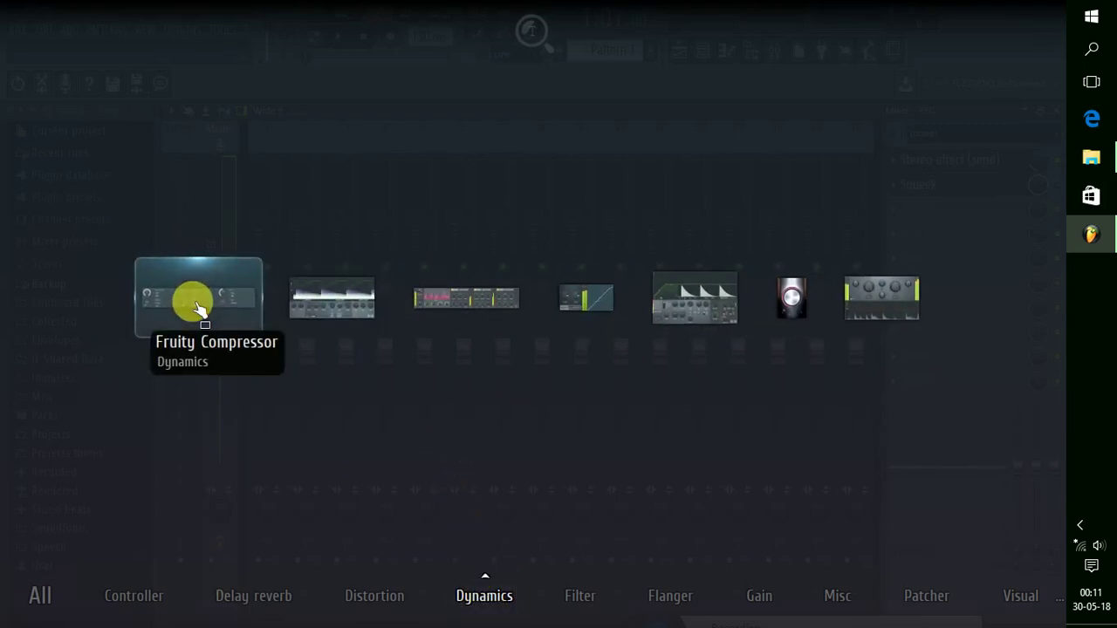
drag(197, 311, 305, 299)
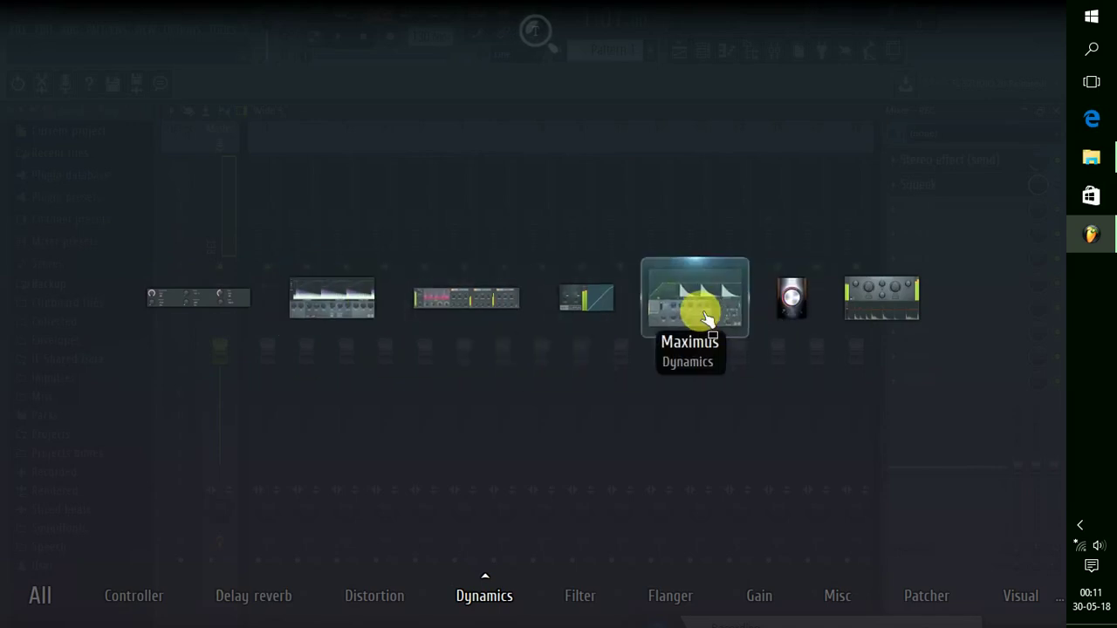
drag(707, 307, 708, 294)
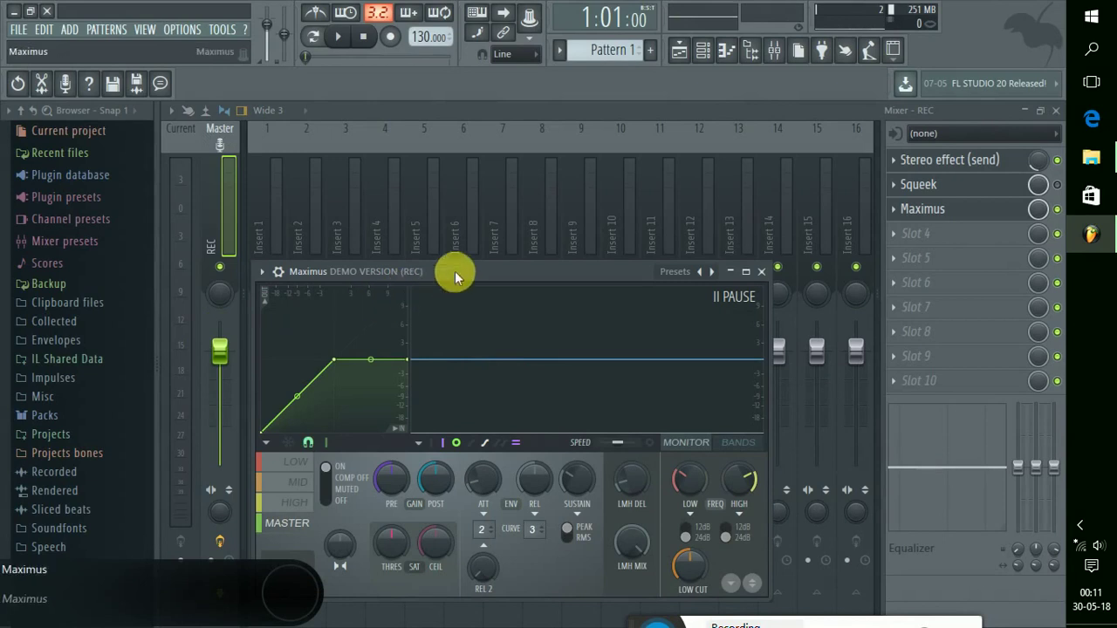
Step: Raise the Maximus pre-gain to 5.2 dB, stop playback, and close the Maximus window
drag(454, 270, 506, 266)
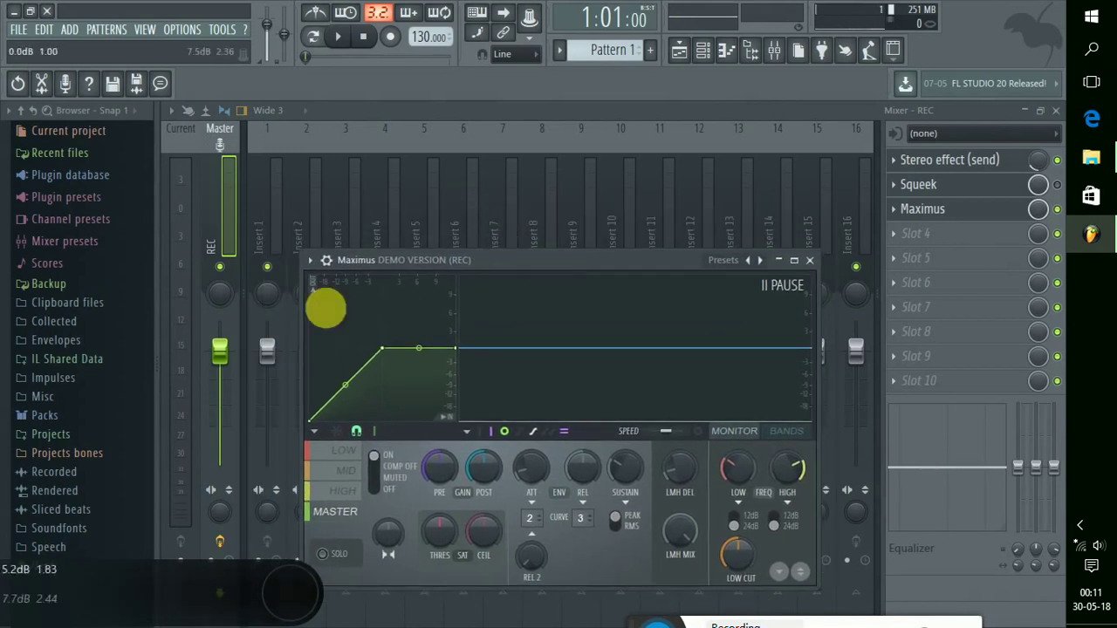
drag(579, 261, 574, 379)
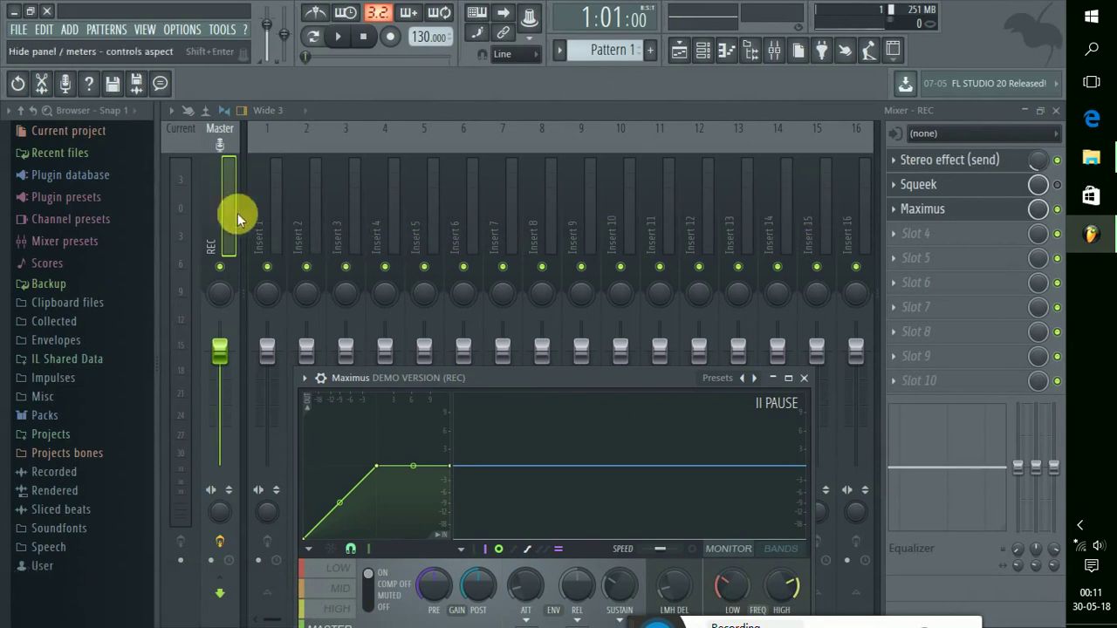
drag(532, 380, 484, 210)
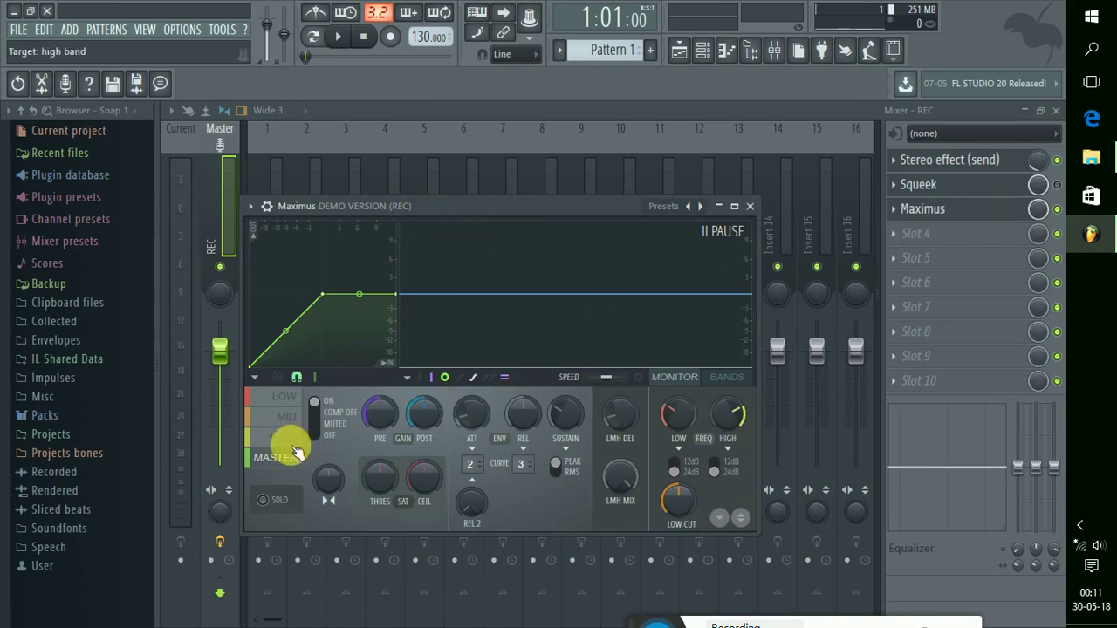
mouse_move(377, 412)
mouse_down()
mouse_move(391, 412)
mouse_move(395, 394)
mouse_move(397, 410)
mouse_up()
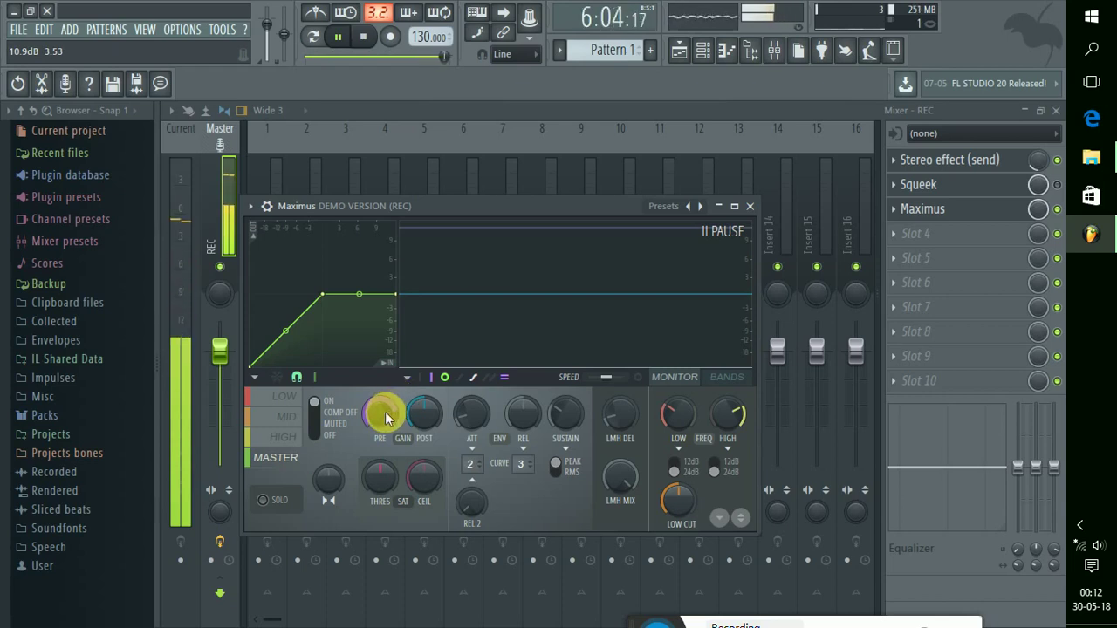
key(space)
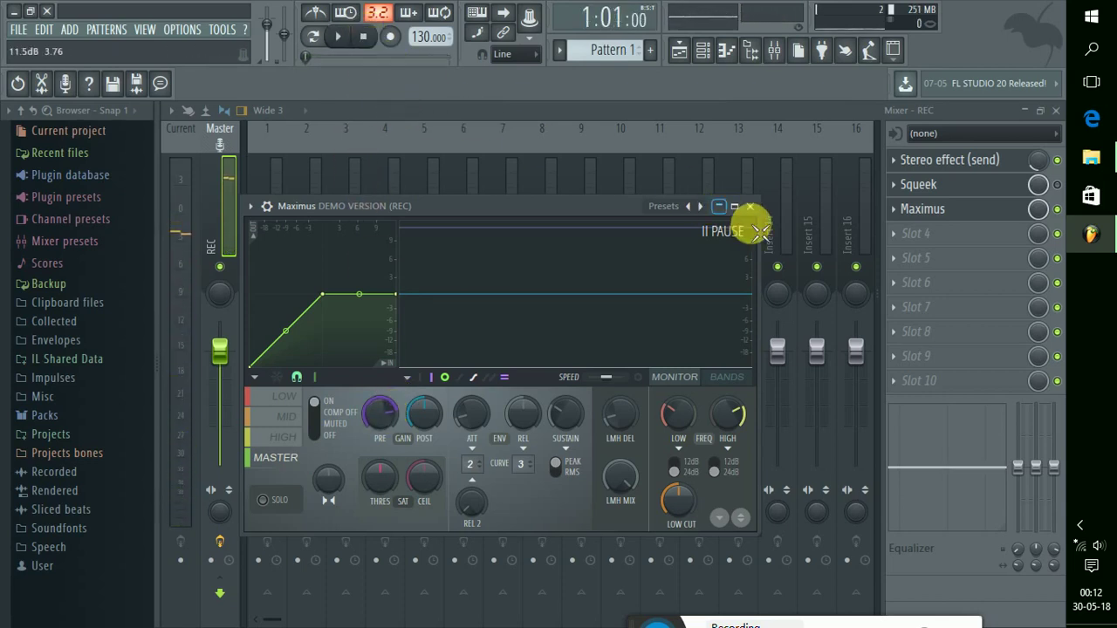
click(750, 205)
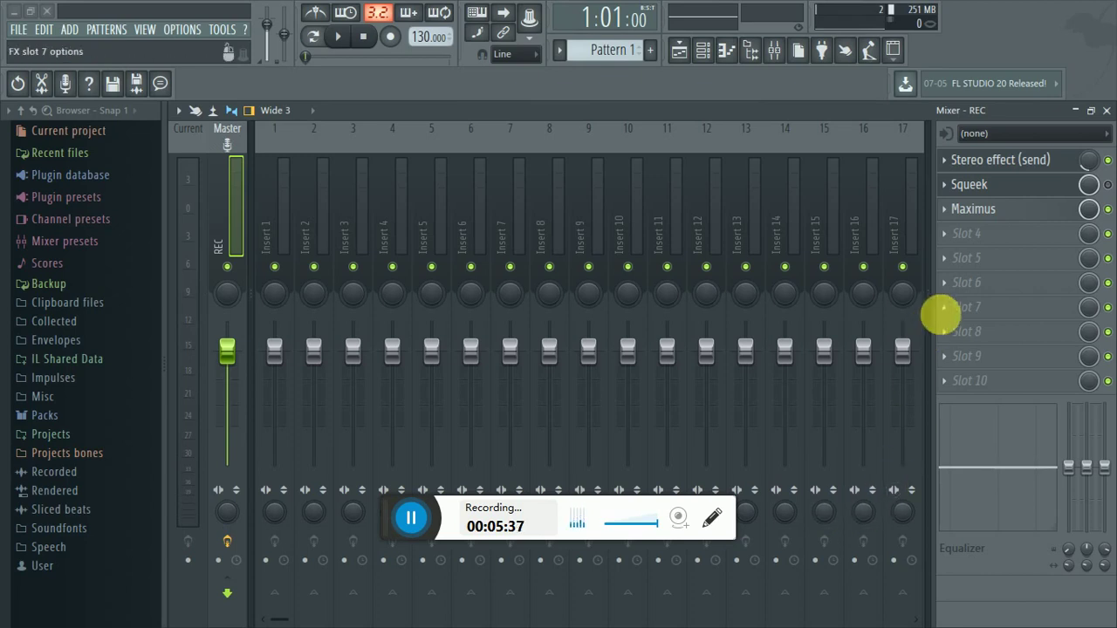
Step: Load Fruity Love Philter from the Filter category into FX slot 4
middle_click(942, 235)
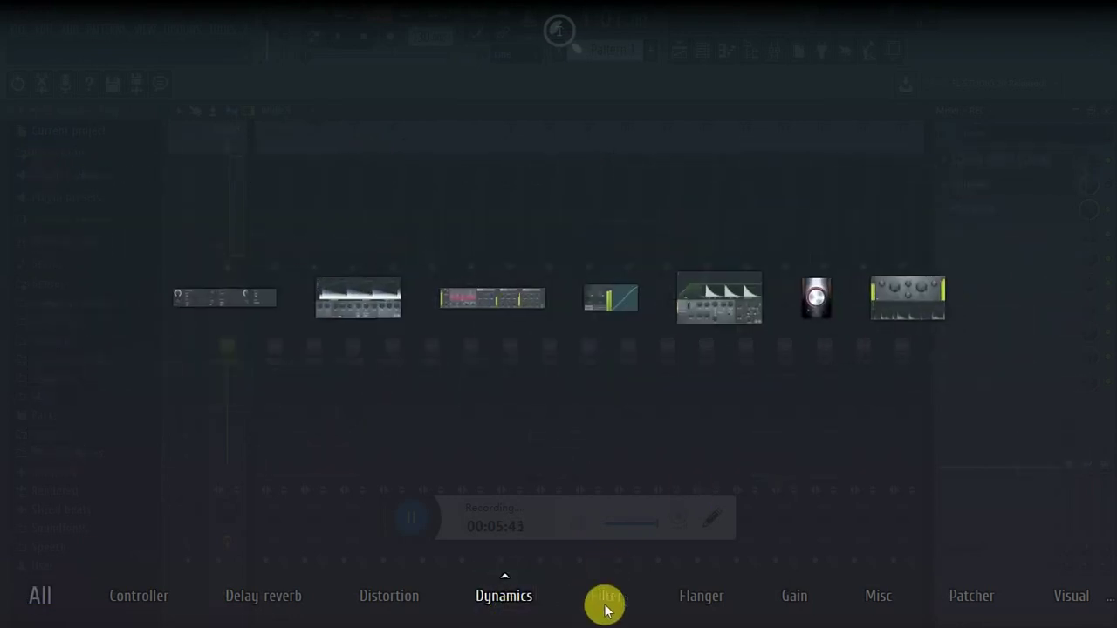
mouse_move(608, 602)
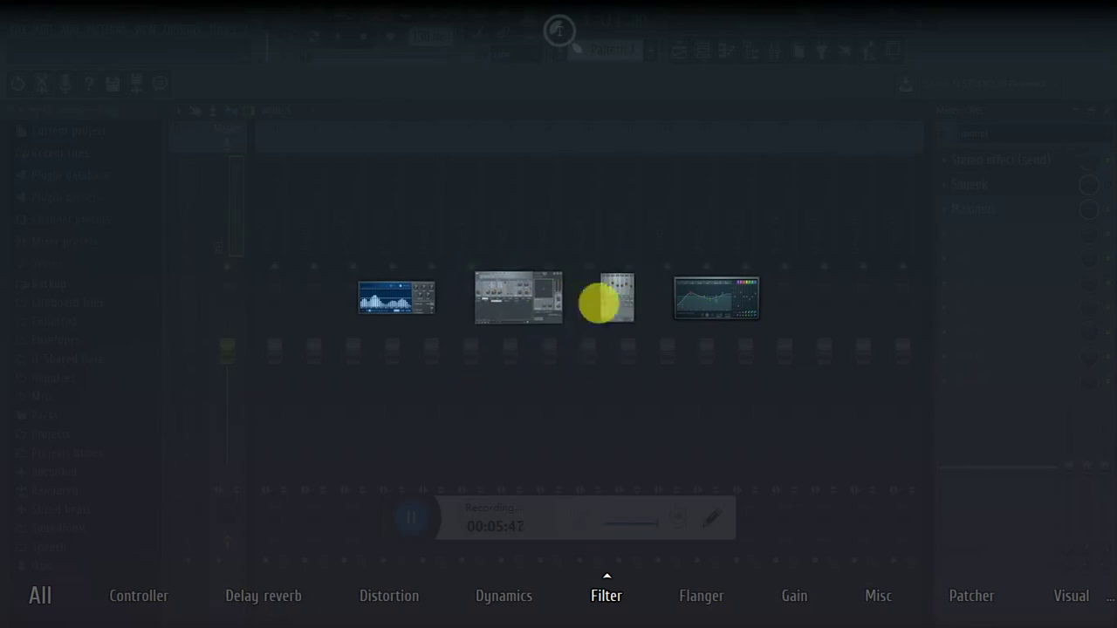
click(526, 312)
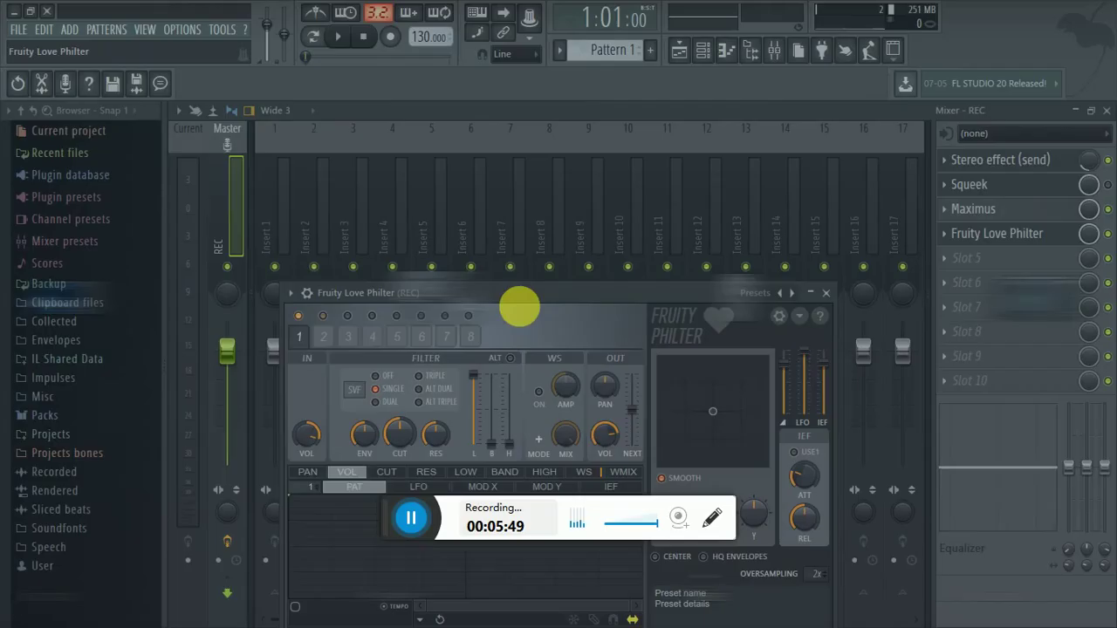
Step: Apply Love Philter's Filter > Melodic bandpass preset and turn the slot's mix down to about 55%
drag(623, 264, 636, 132)
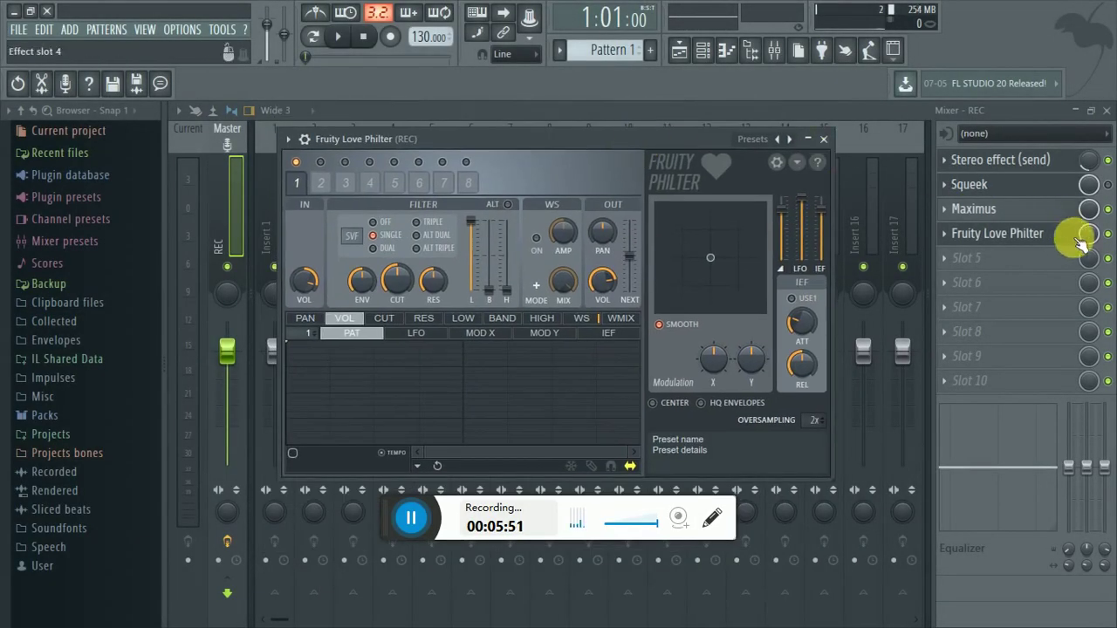
right_click(786, 141)
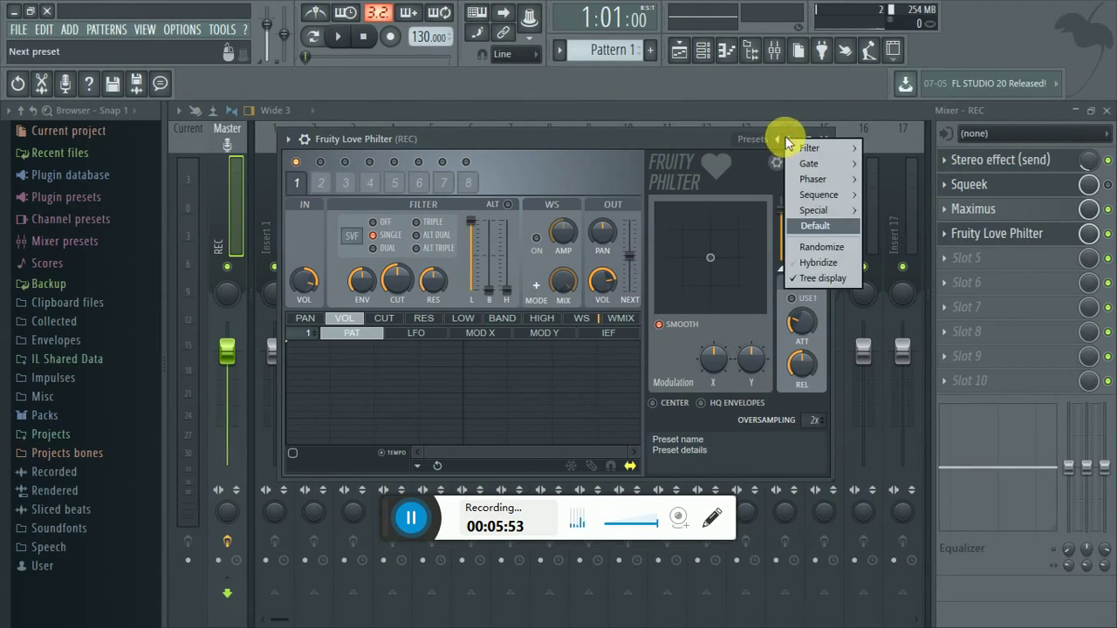
mouse_move(827, 150)
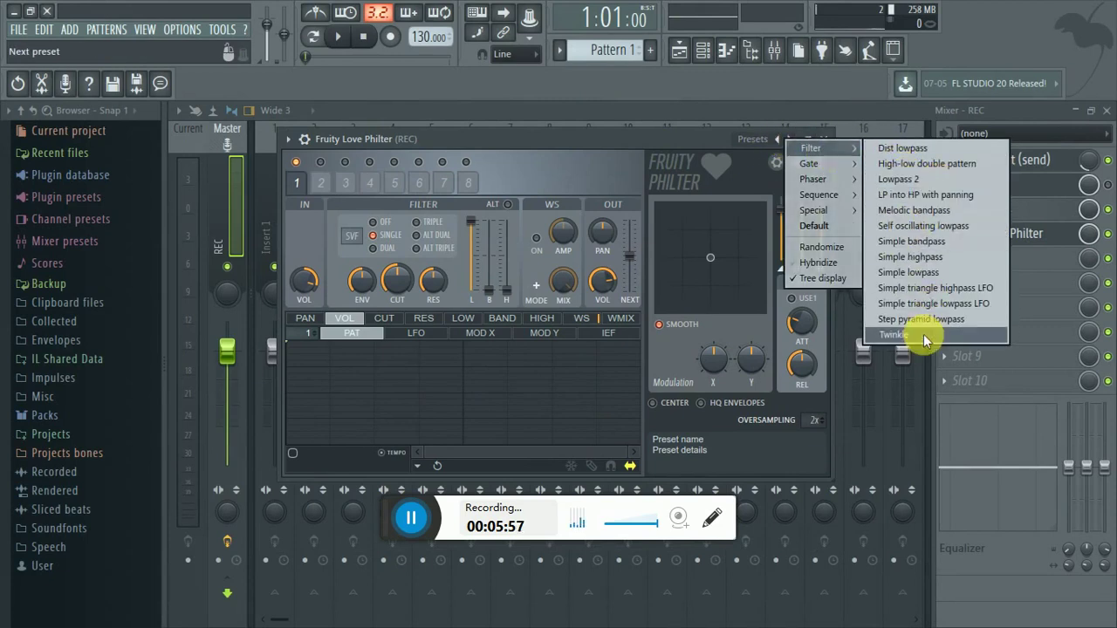
click(904, 218)
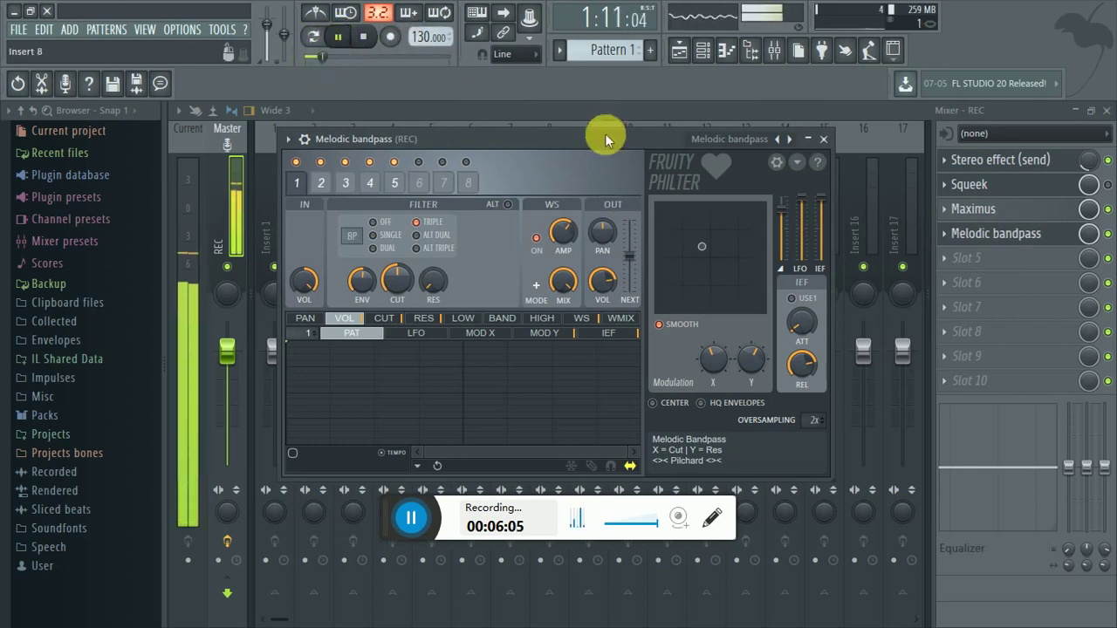
drag(1088, 243, 1088, 271)
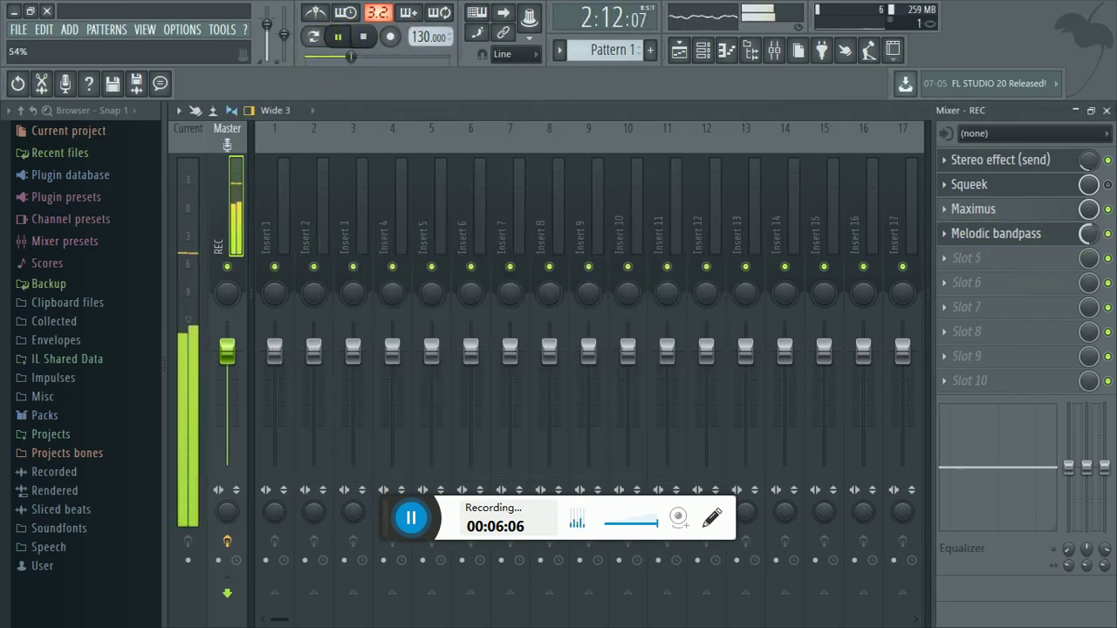
Step: Lower the effect slot's mix to about 20% and stop playback
drag(1088, 160, 1097, 237)
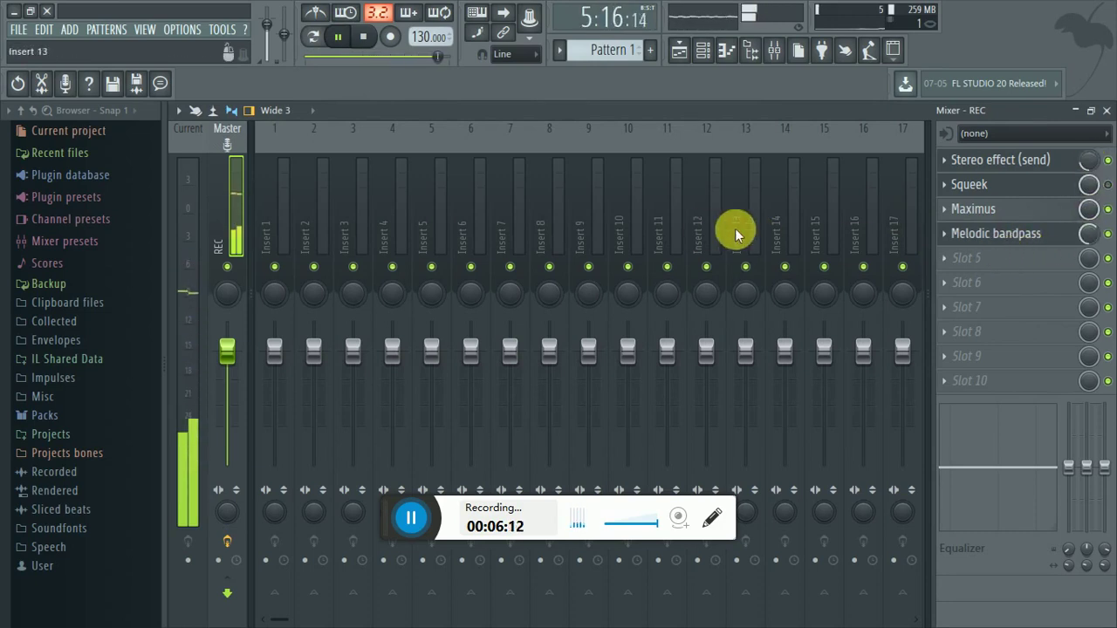
key(space)
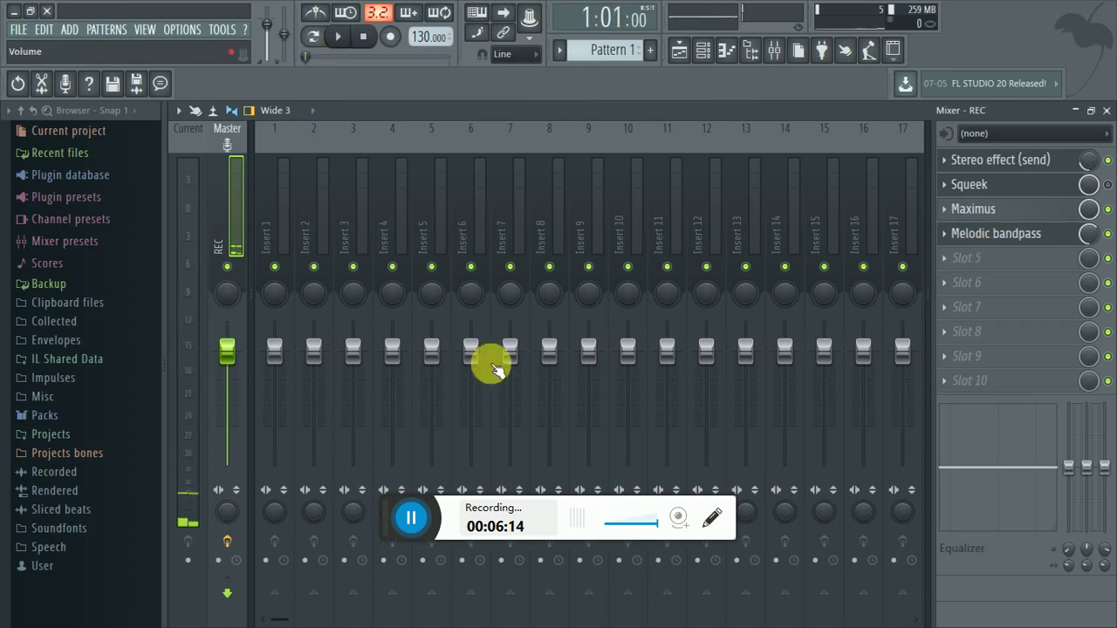
drag(404, 522, 249, 568)
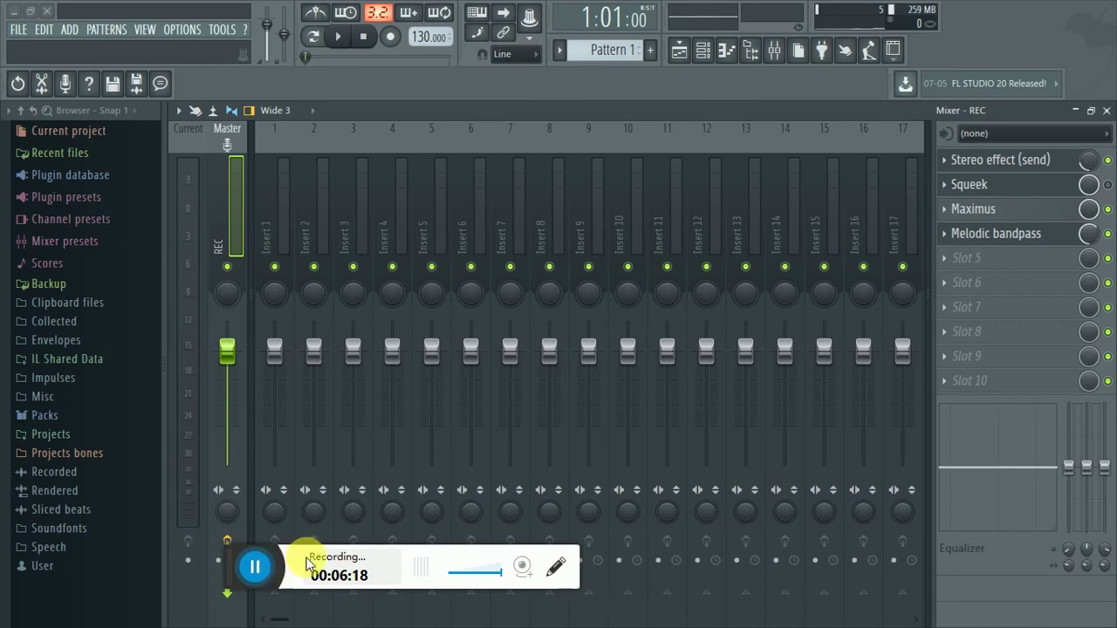
Step: Load Pitcher from the Misc category into effect slot 5 and move its window higher
click(954, 266)
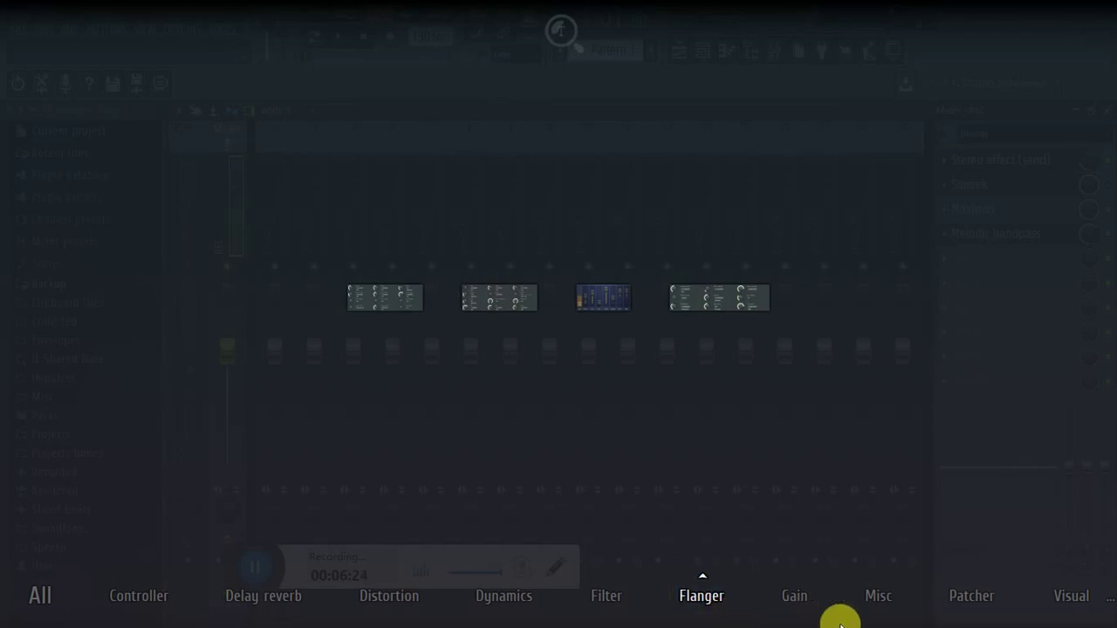
mouse_move(922, 596)
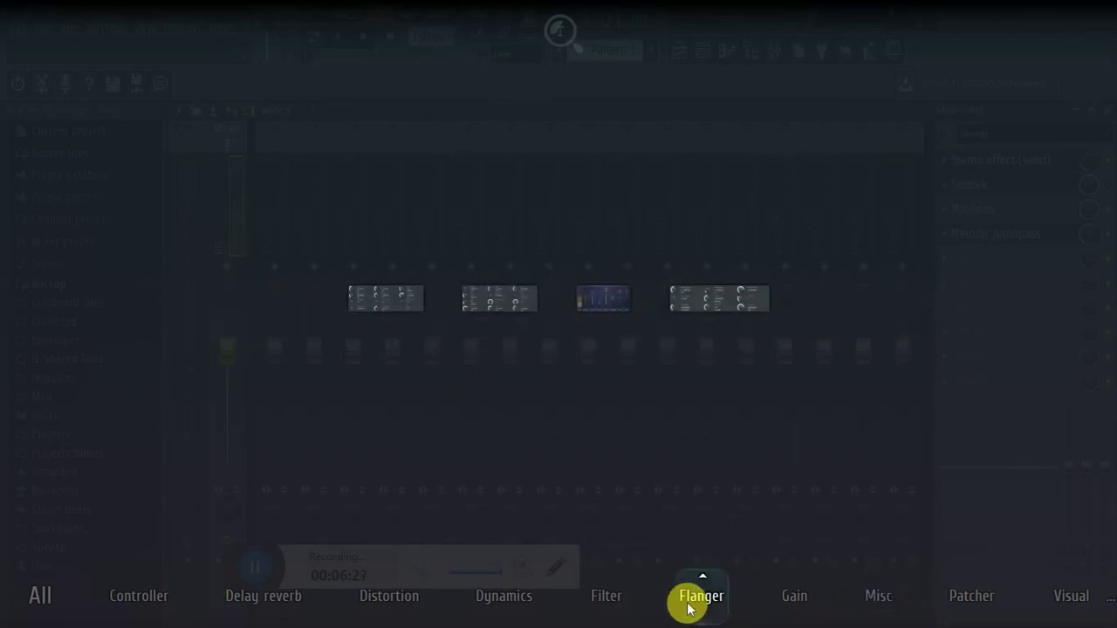
mouse_move(790, 596)
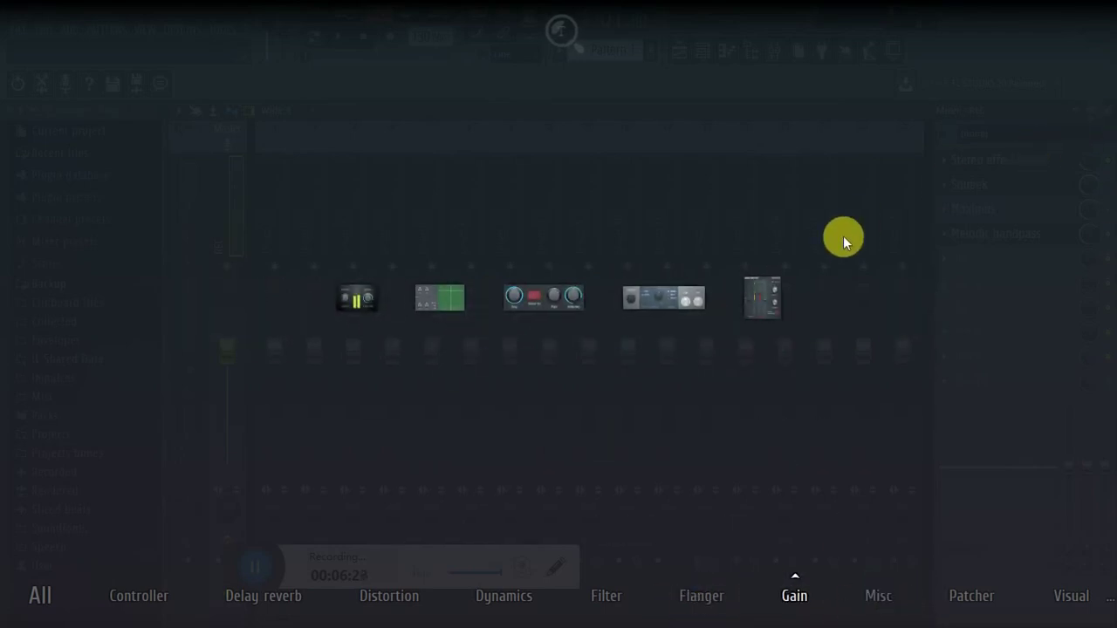
mouse_move(444, 623)
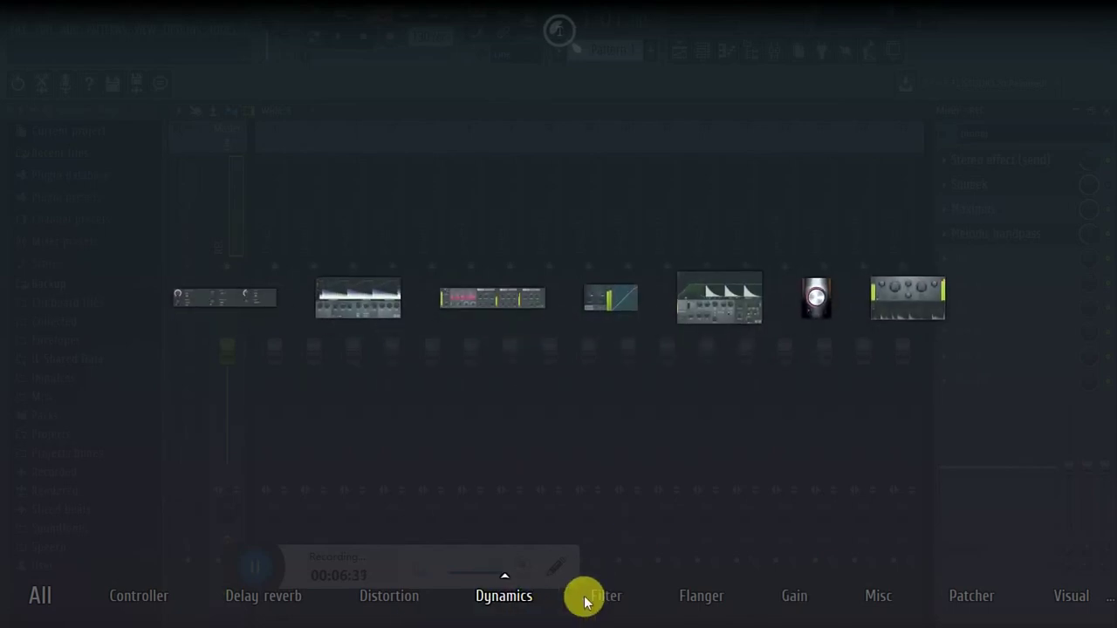
mouse_move(703, 598)
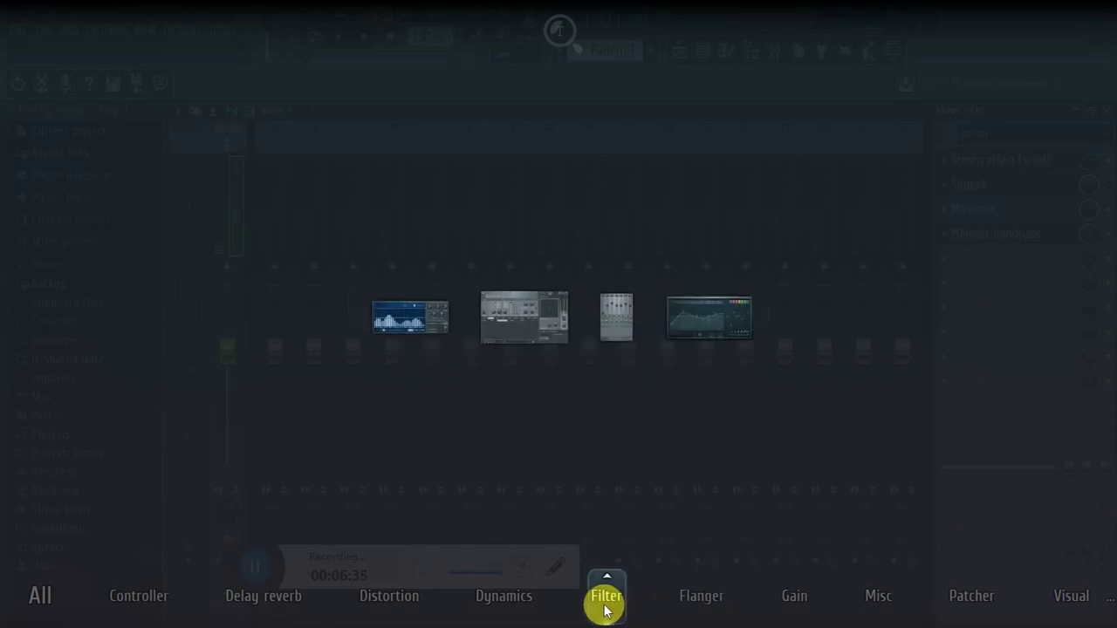
mouse_move(876, 602)
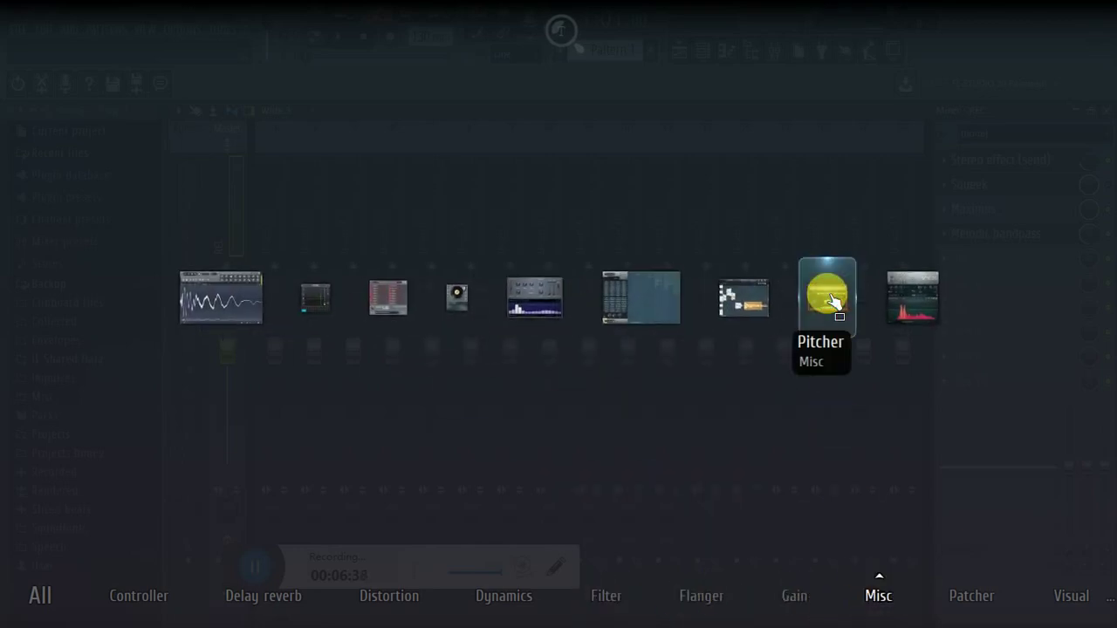
click(833, 301)
drag(660, 319, 772, 125)
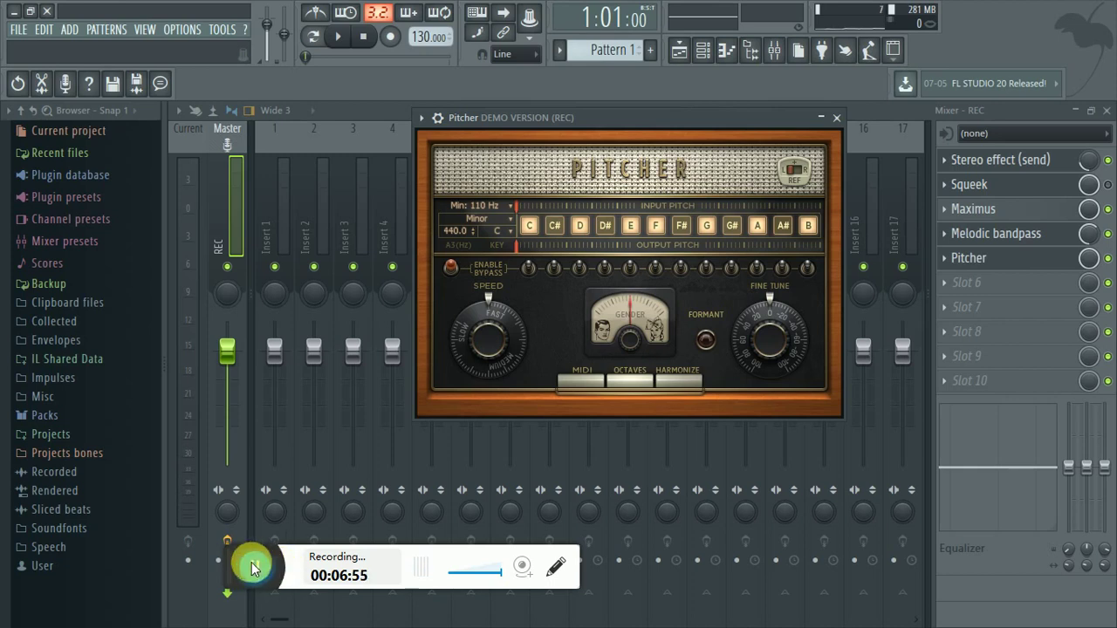
Step: Play the vocal through Pitcher, stop it, and show Pitcher's scale type list
drag(252, 569, 414, 520)
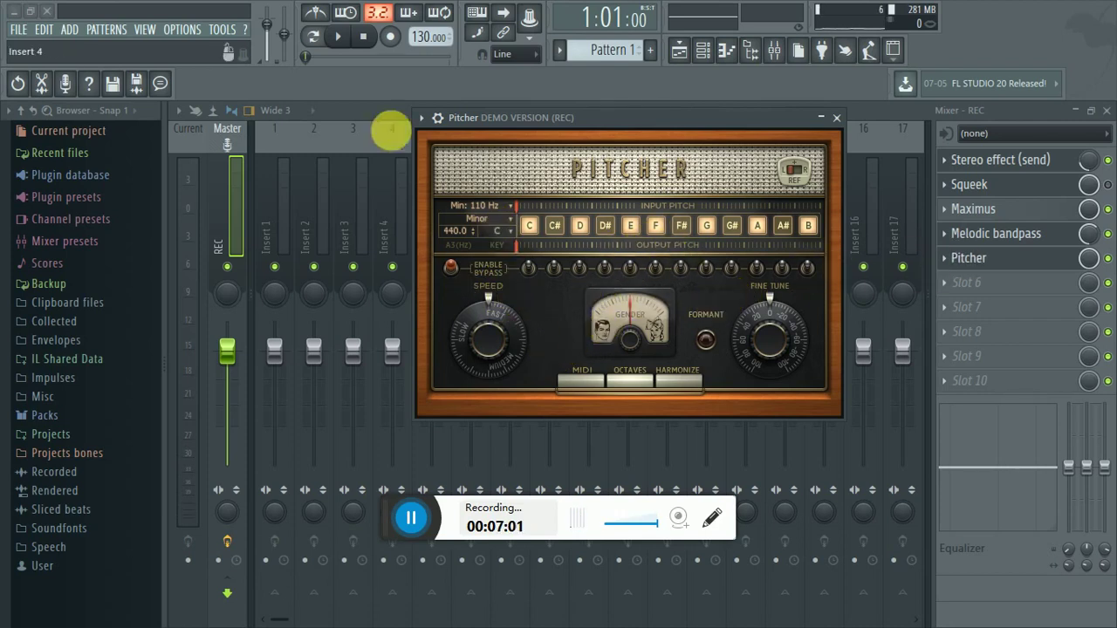
click(338, 35)
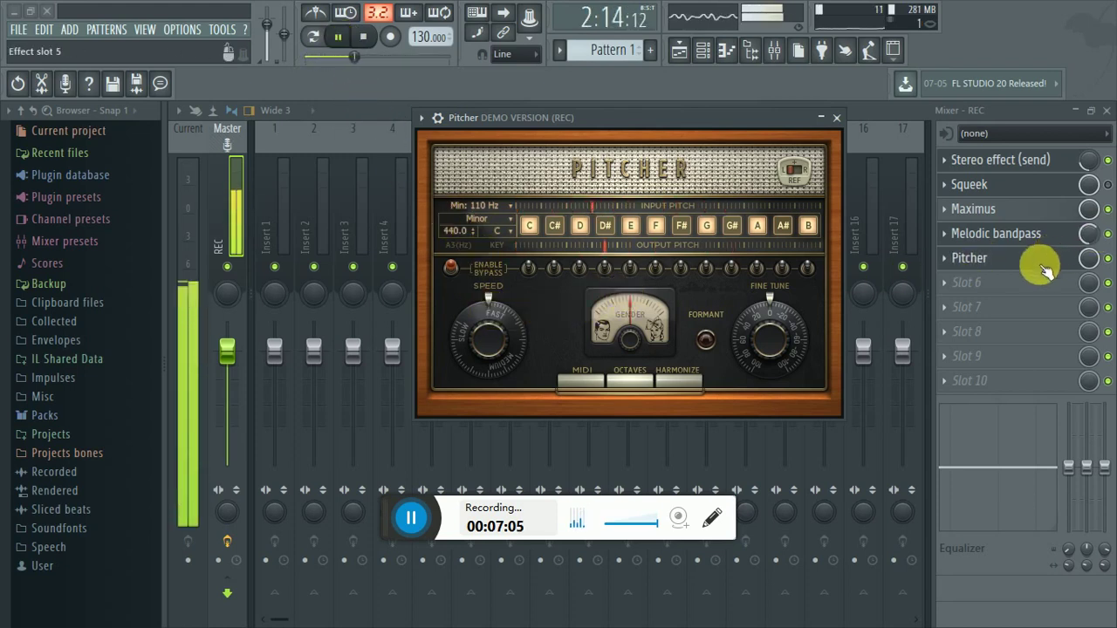
click(1106, 237)
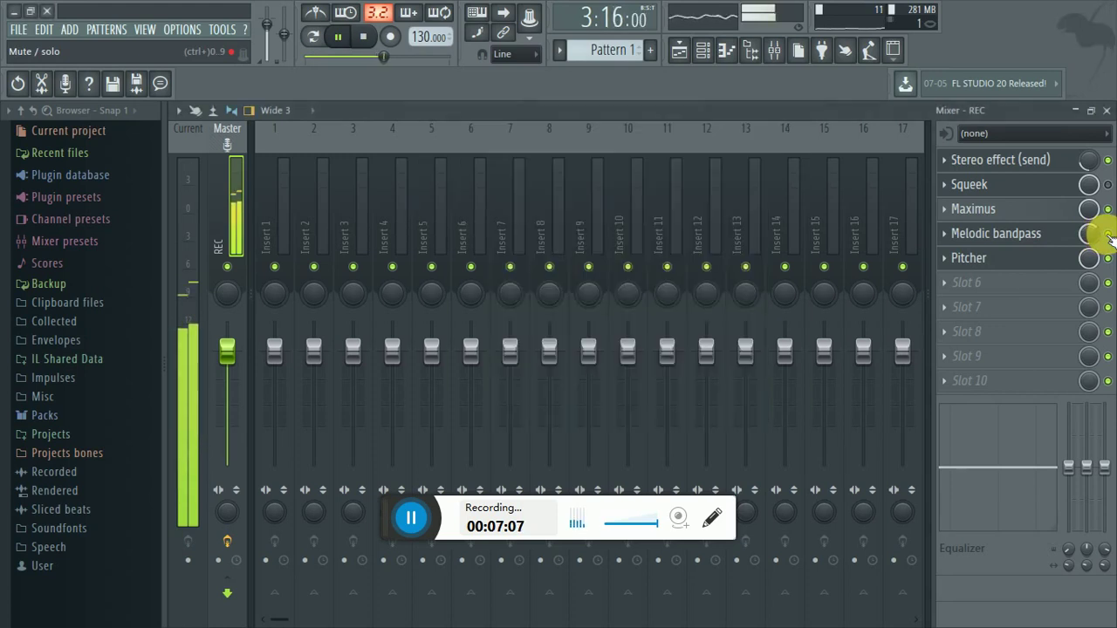
click(1004, 255)
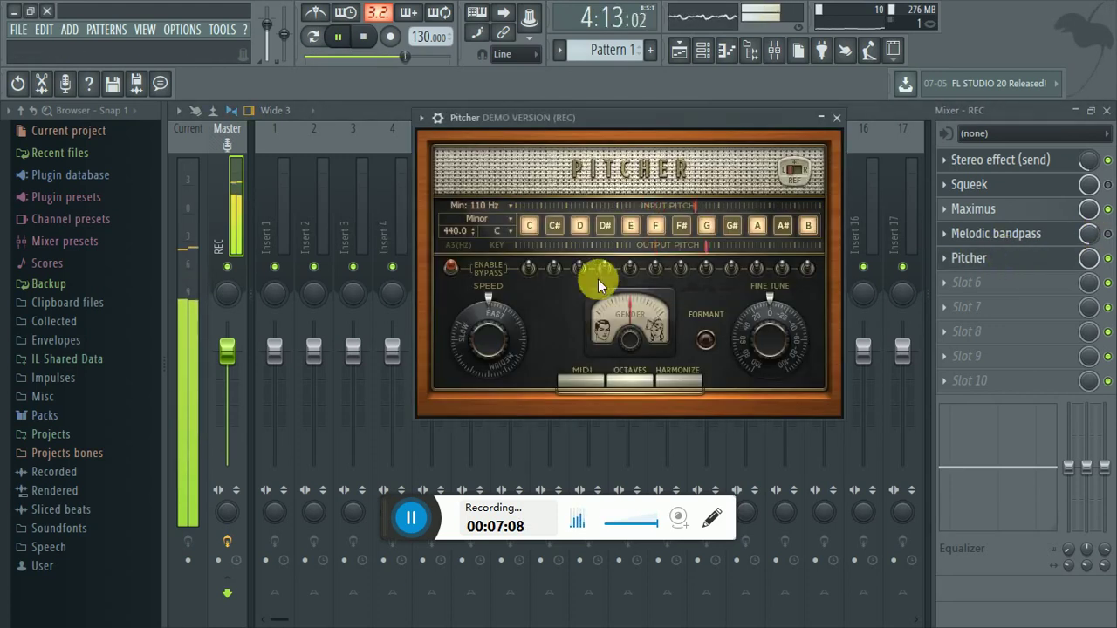
key(space)
click(510, 218)
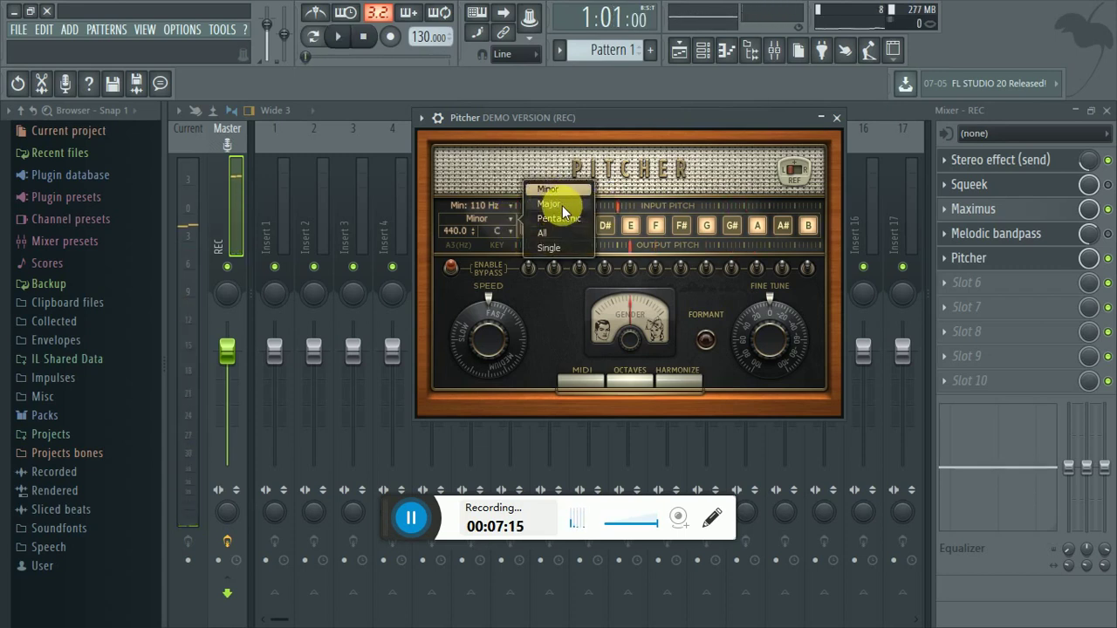
Step: Set Pitcher to a Major scale, drop D and E, and set the key to F#
click(562, 205)
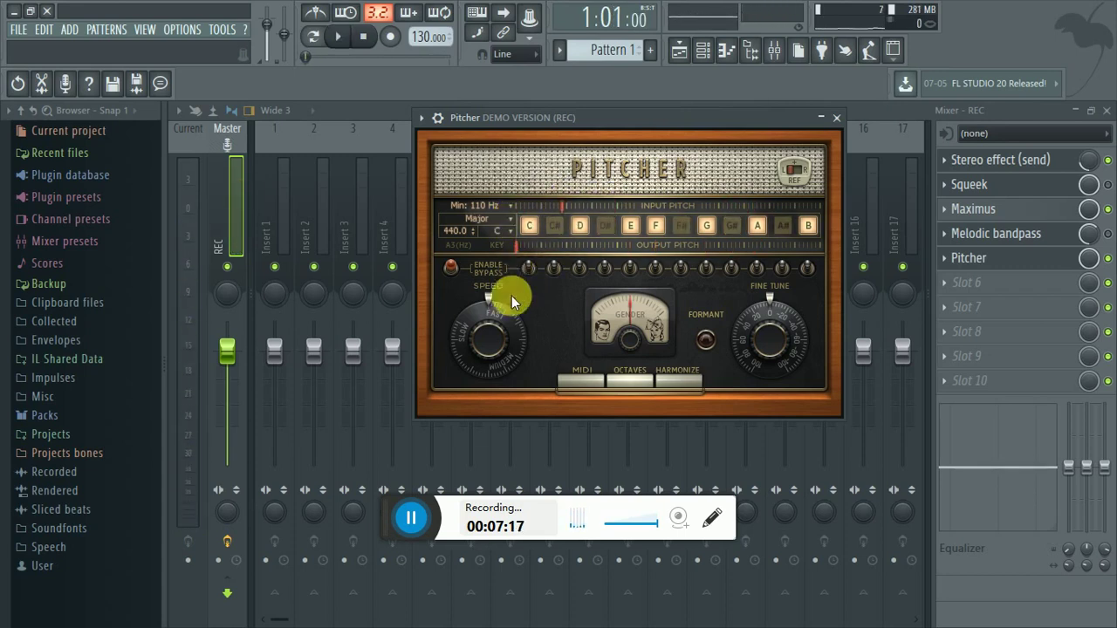
key(space)
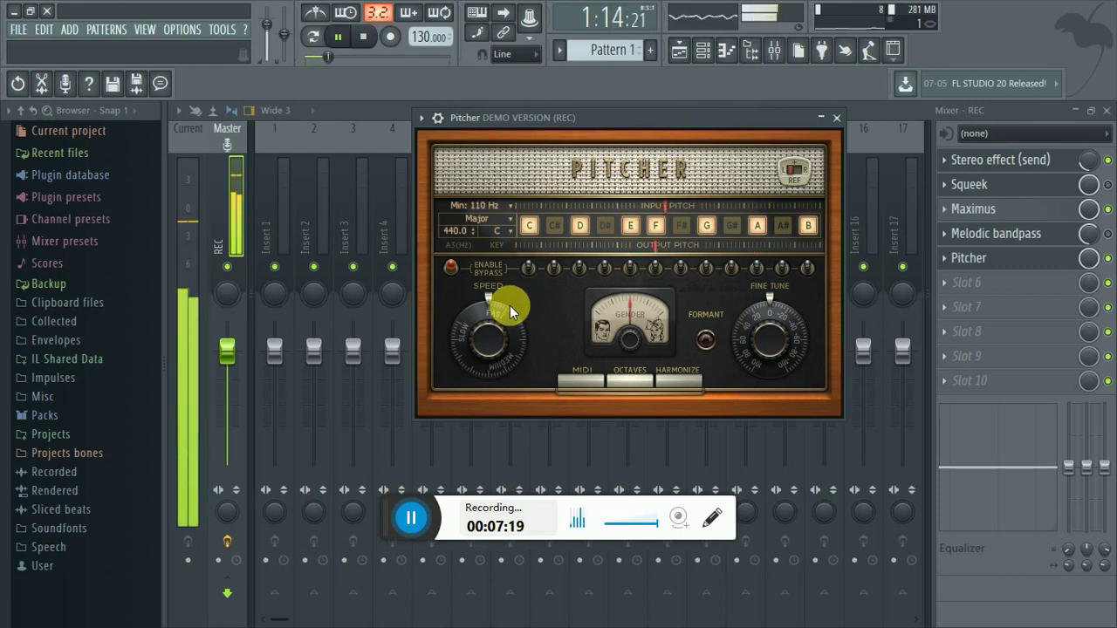
key(space)
click(580, 225)
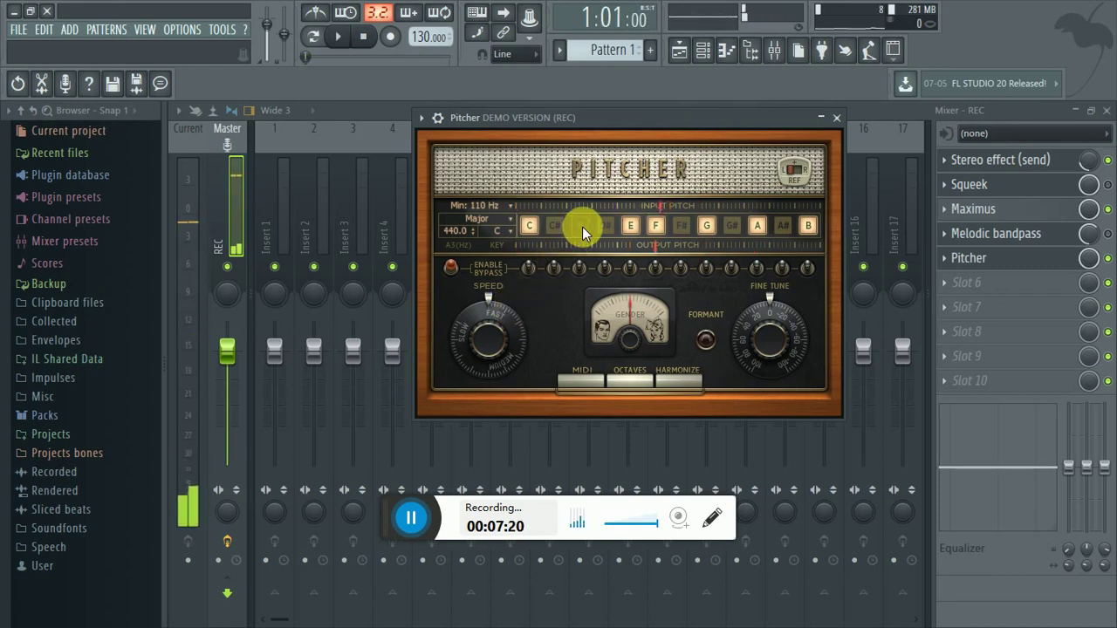
click(628, 229)
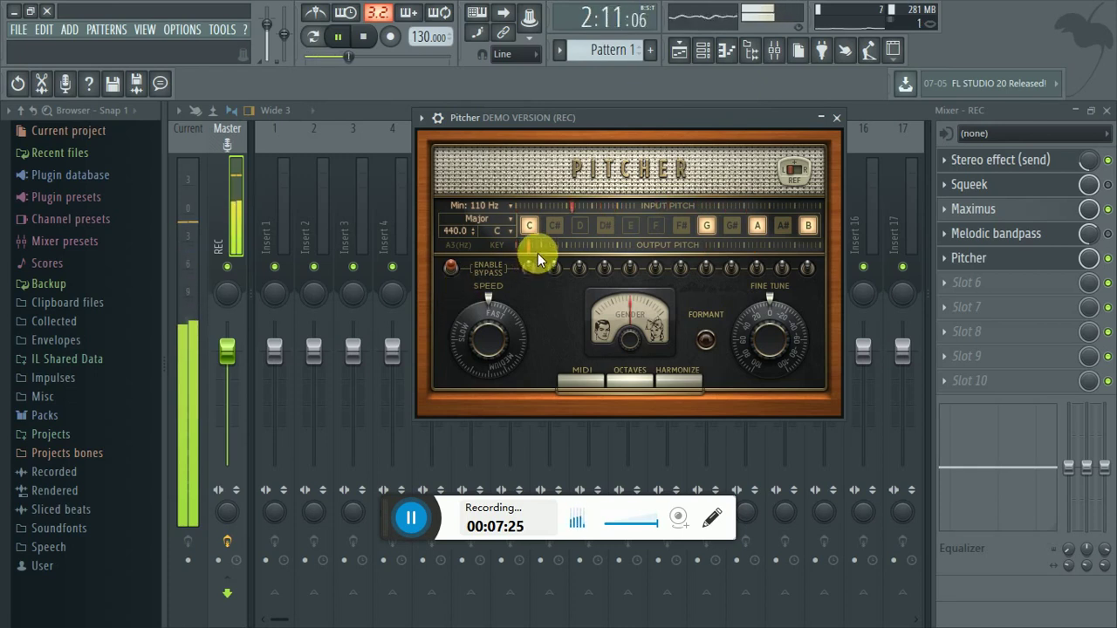
click(506, 234)
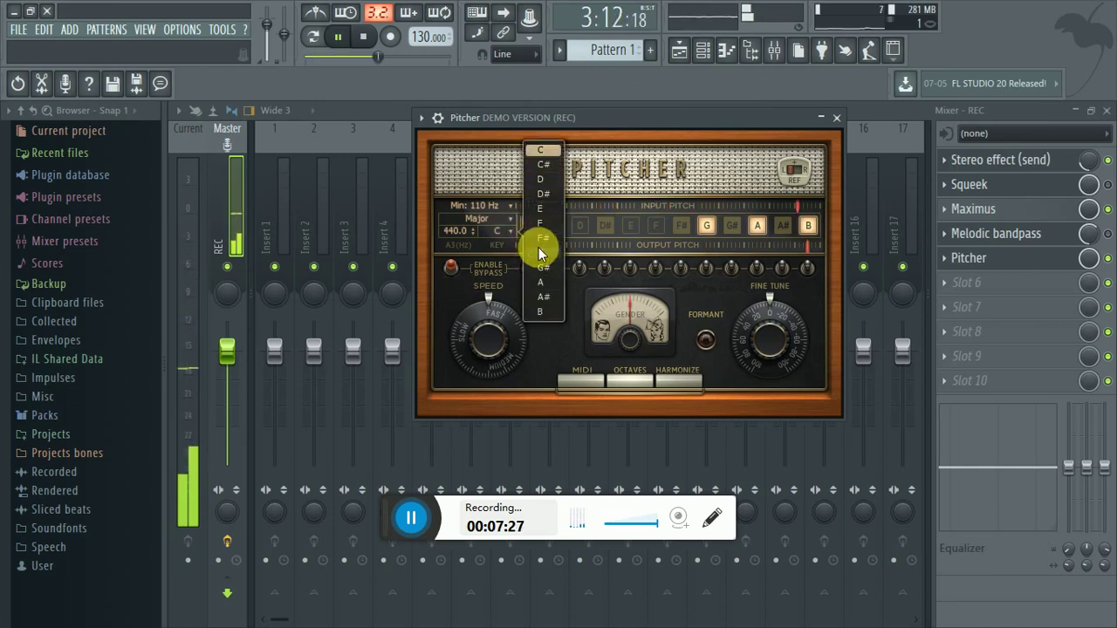
click(534, 243)
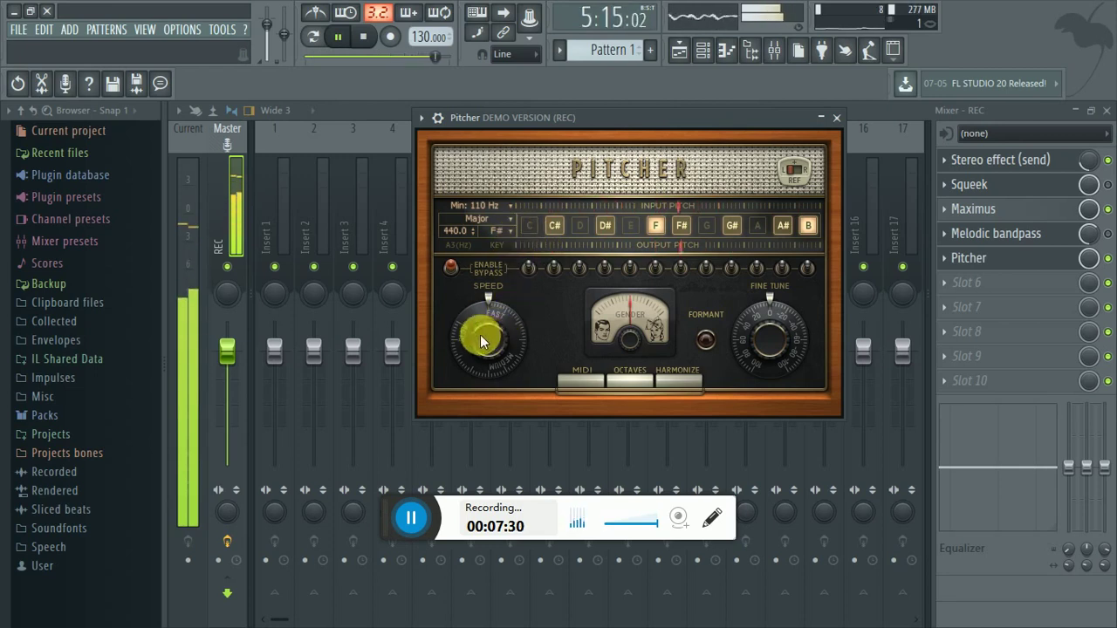
Step: Set correction speed to 83 and remove C#, D#, F#, G#, B and another note from the scale
drag(480, 334, 495, 315)
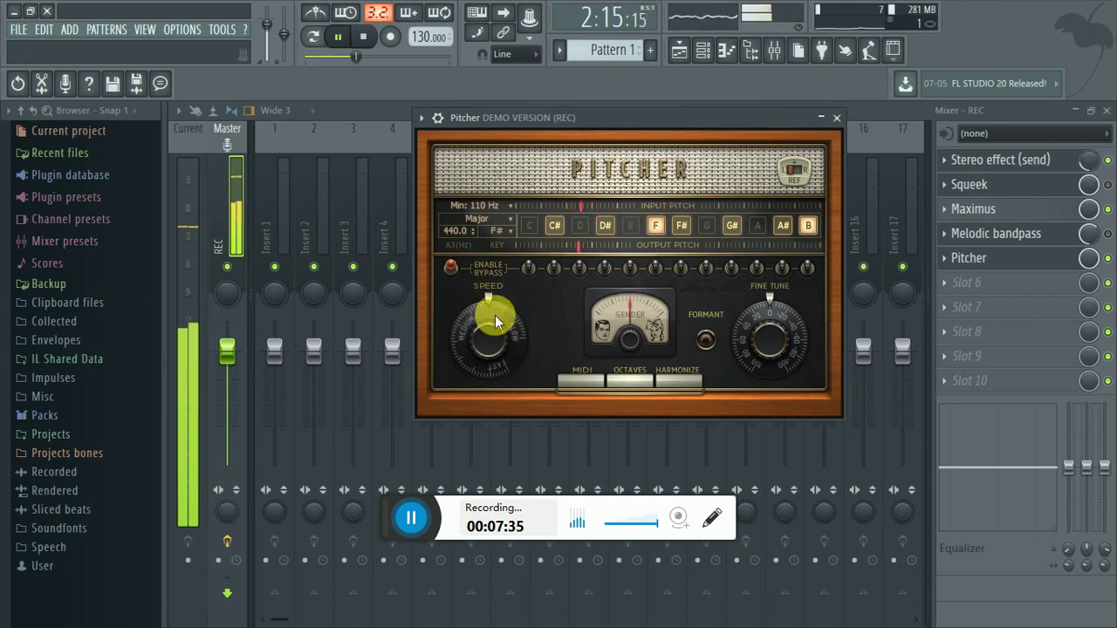
click(555, 226)
click(604, 226)
click(656, 228)
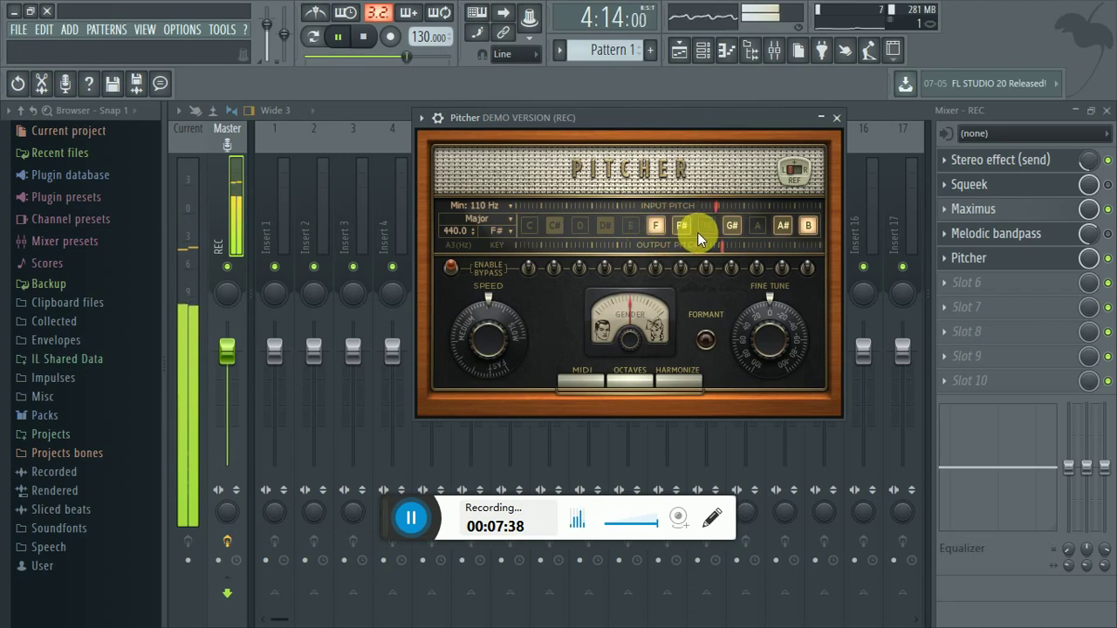
click(688, 228)
click(732, 227)
click(806, 228)
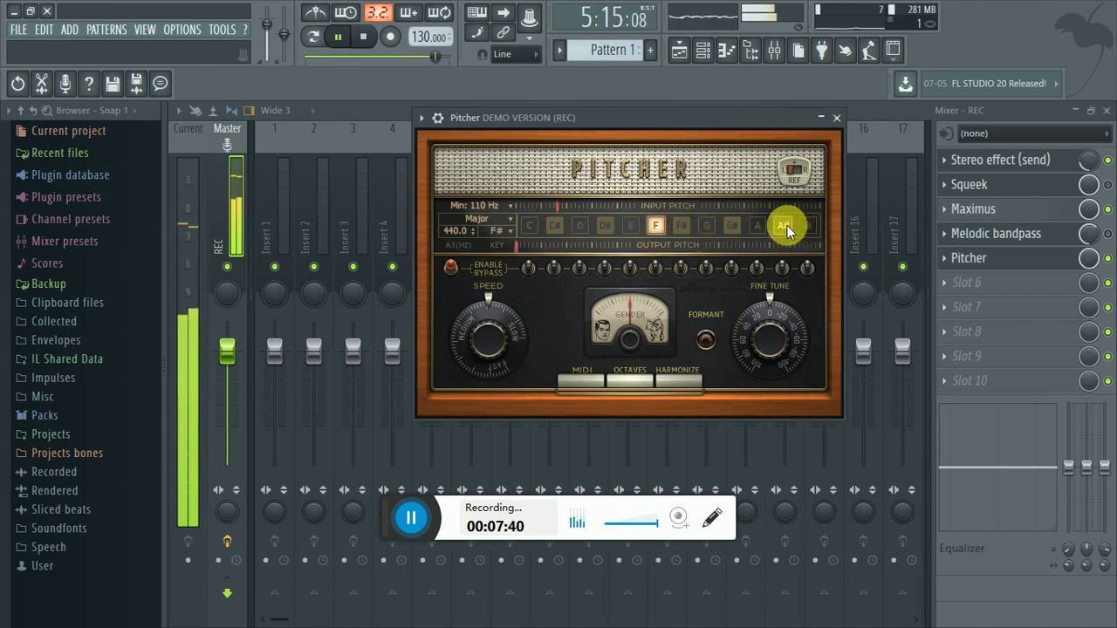
Step: Change Pitcher's key to A#, lower gender to -16, stop playback and close Pitcher
click(510, 233)
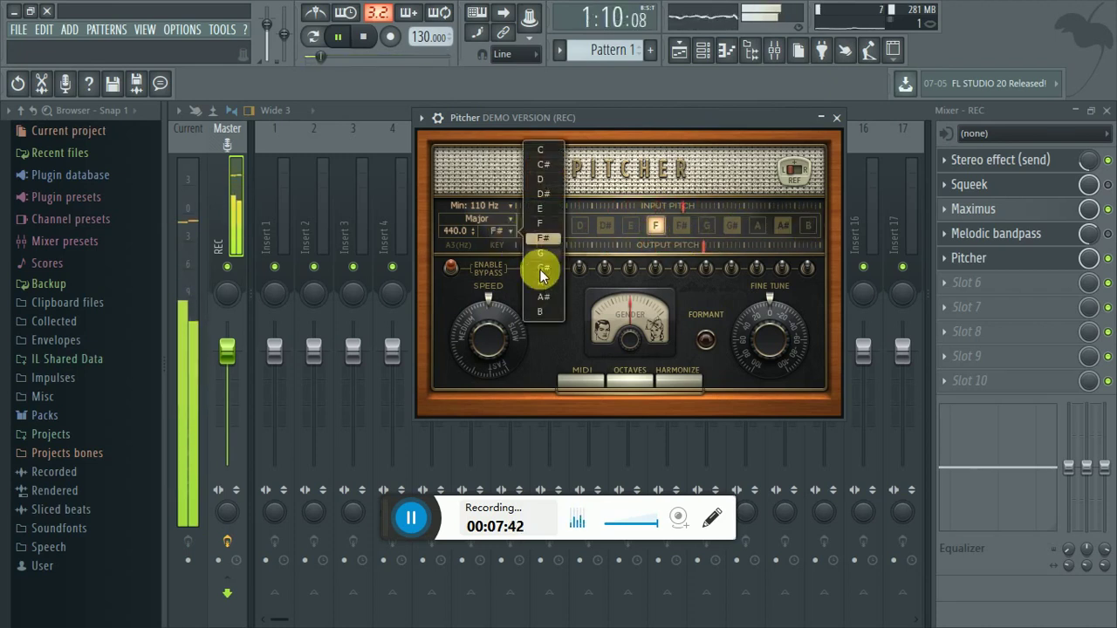
click(551, 295)
drag(624, 301, 625, 333)
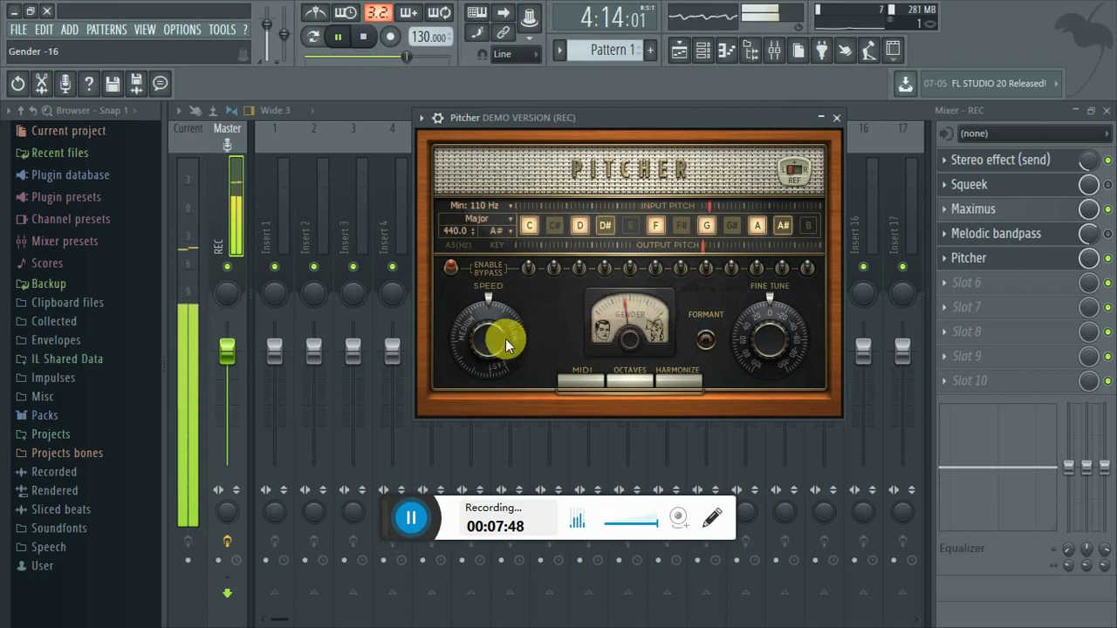
key(space)
click(835, 118)
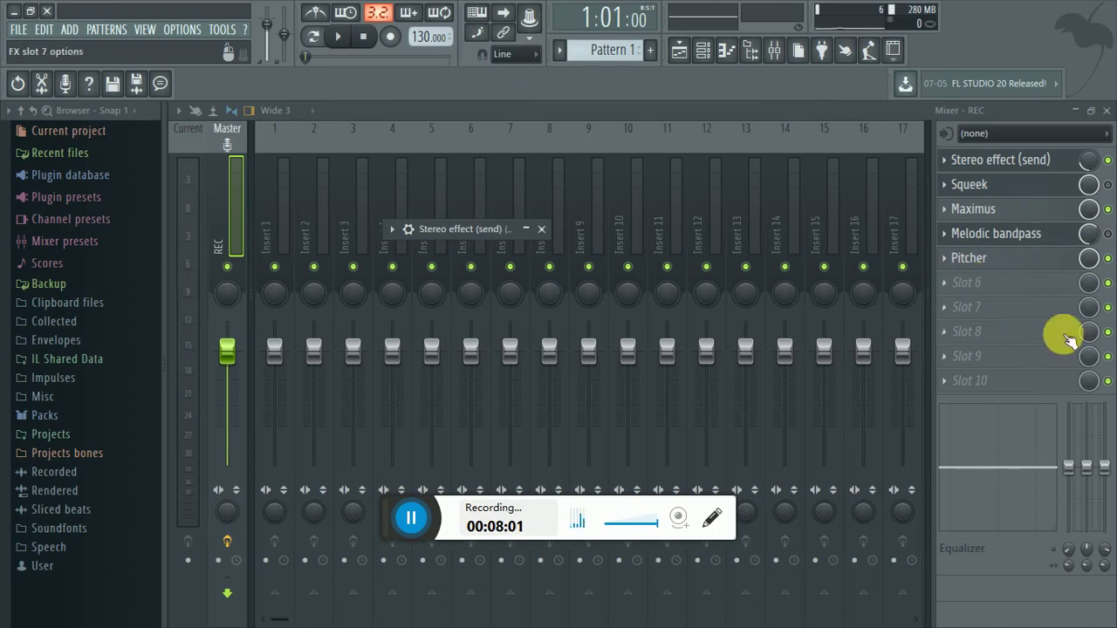
Step: Load Fruity Flangus from the Flanger category into effect slot 6
click(950, 288)
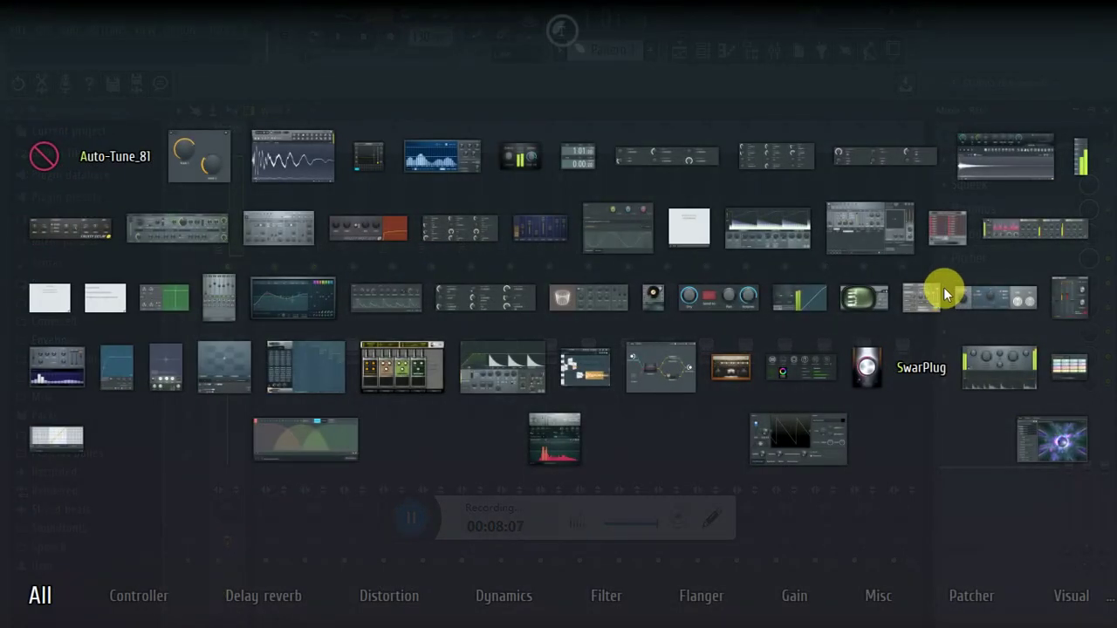
mouse_move(857, 598)
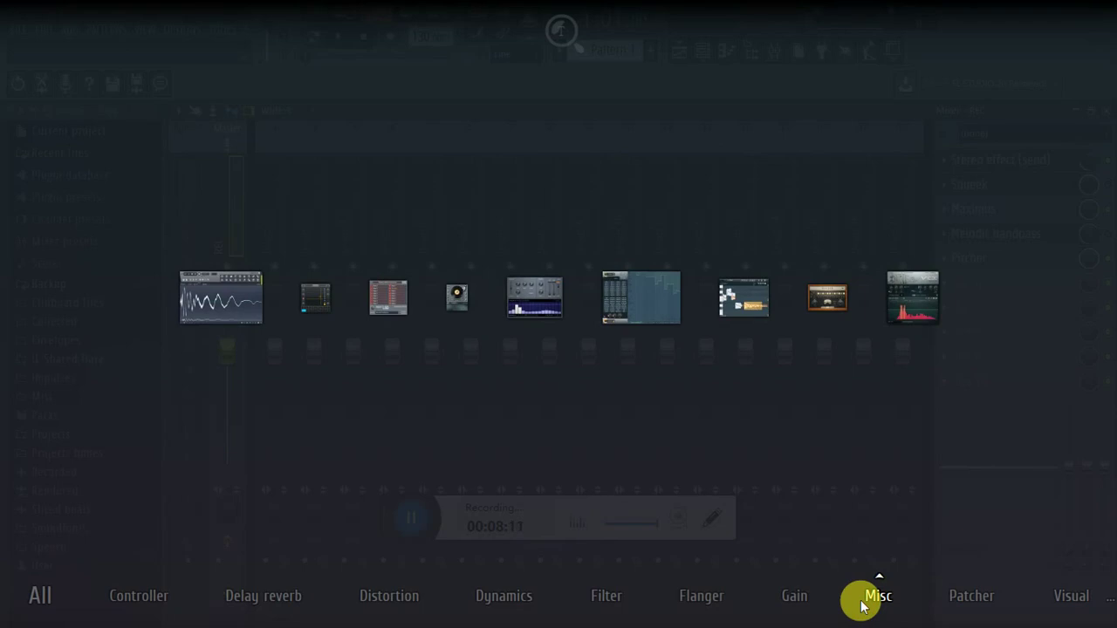
mouse_move(913, 312)
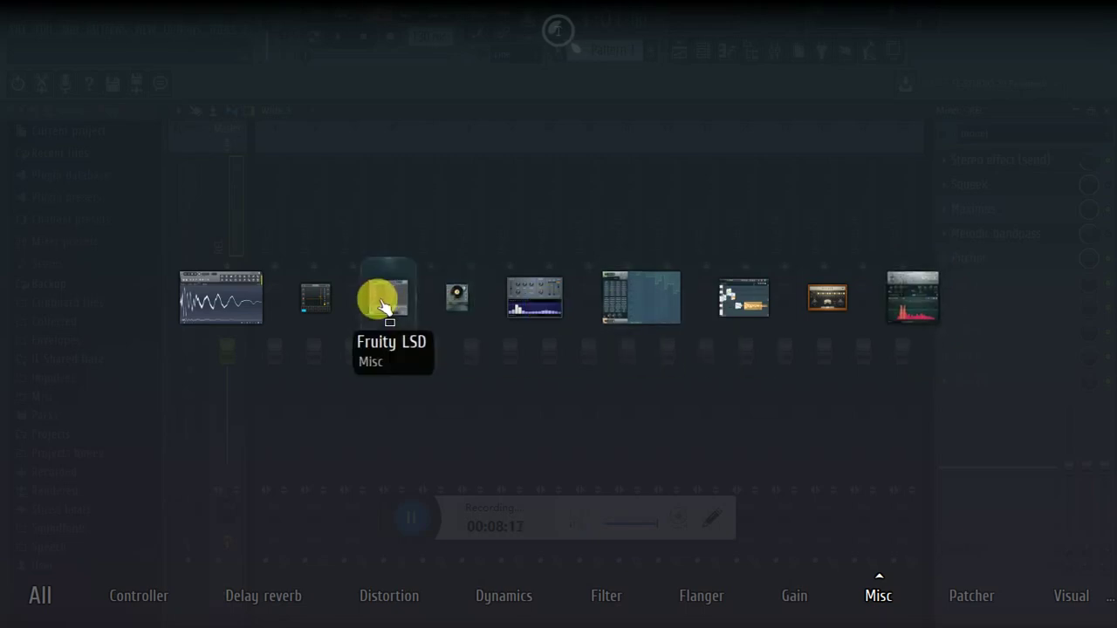
click(793, 594)
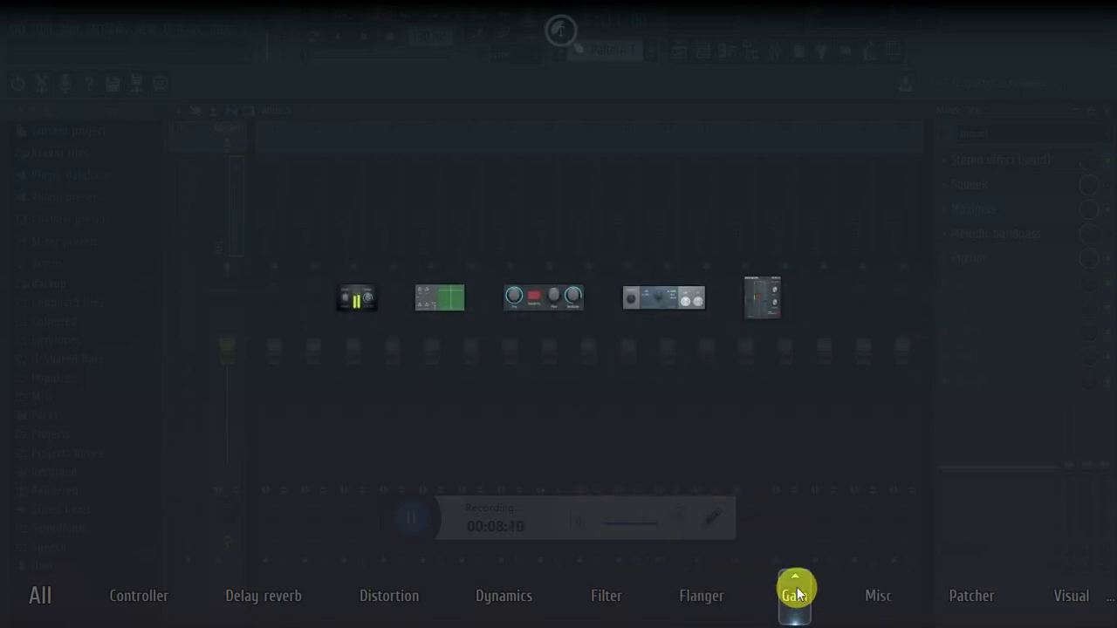
click(703, 595)
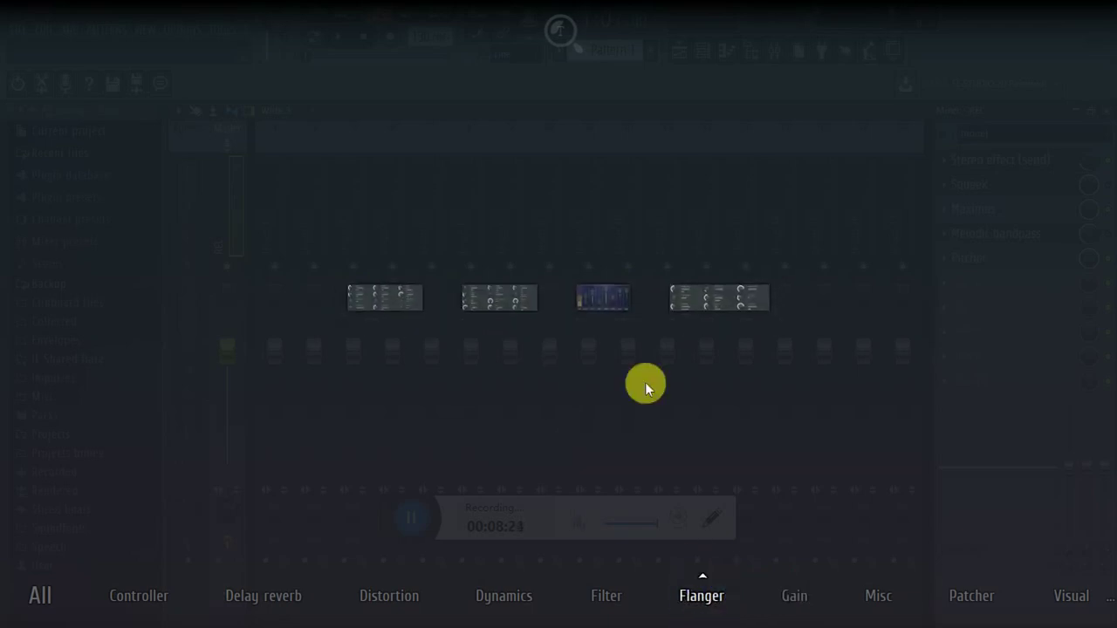
click(601, 297)
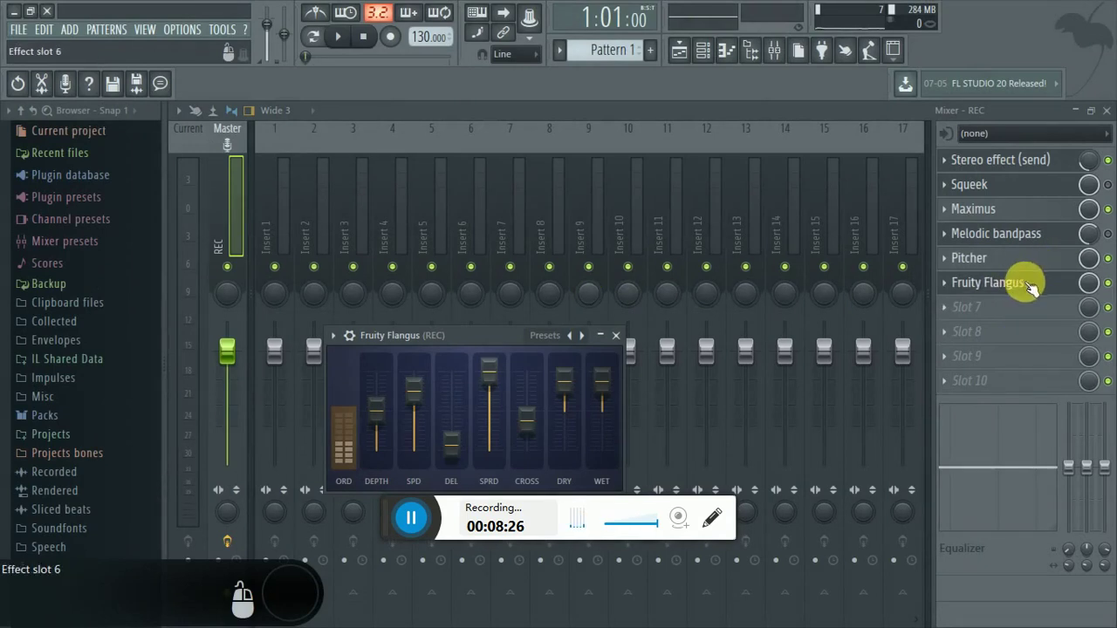
Step: Audition the Surround flanger and Thick presets on Fruity Flangus, settling on Vibrate
right_click(582, 335)
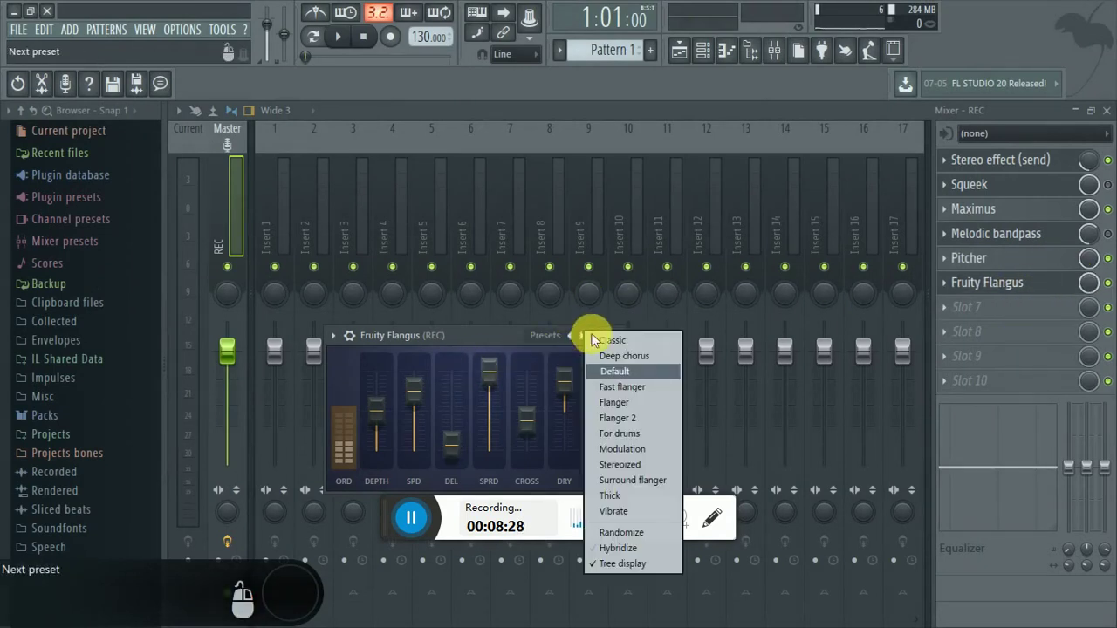
click(641, 483)
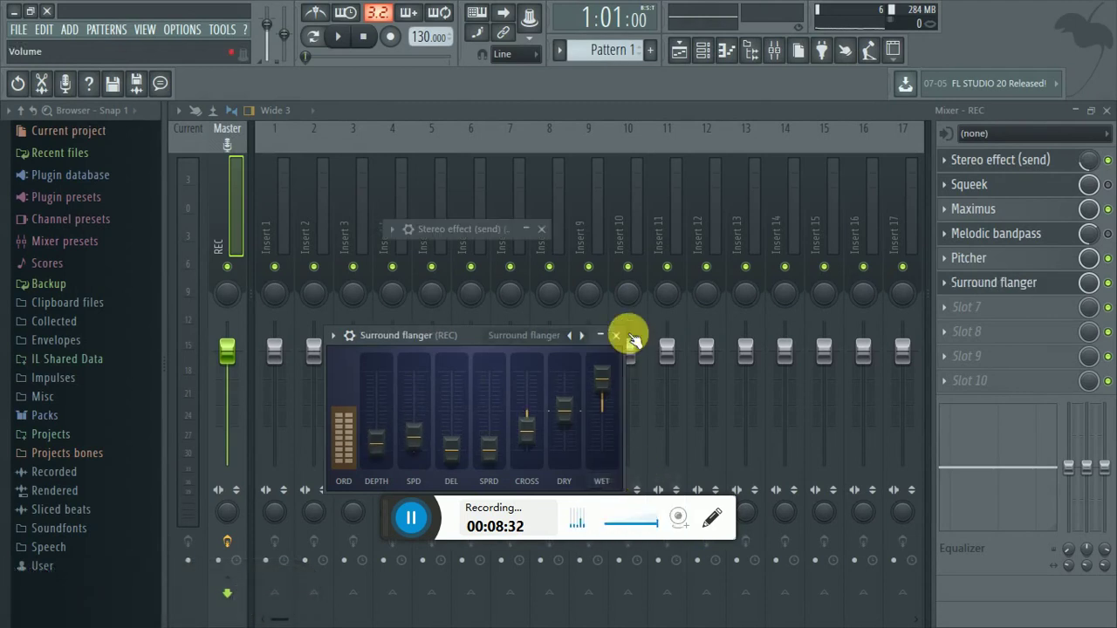
key(space)
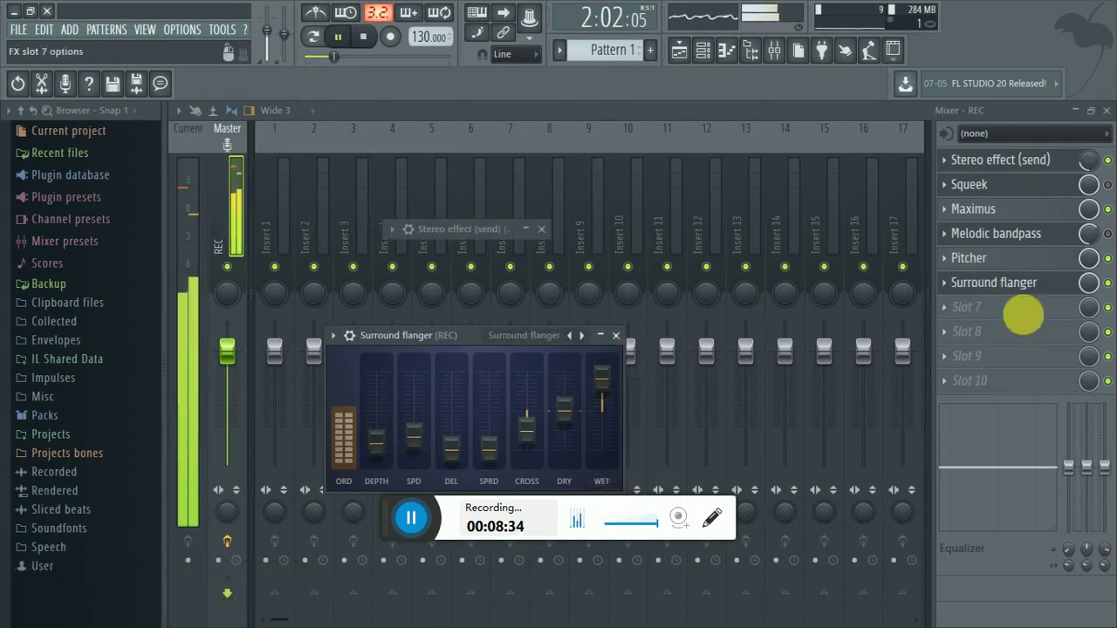
click(569, 335)
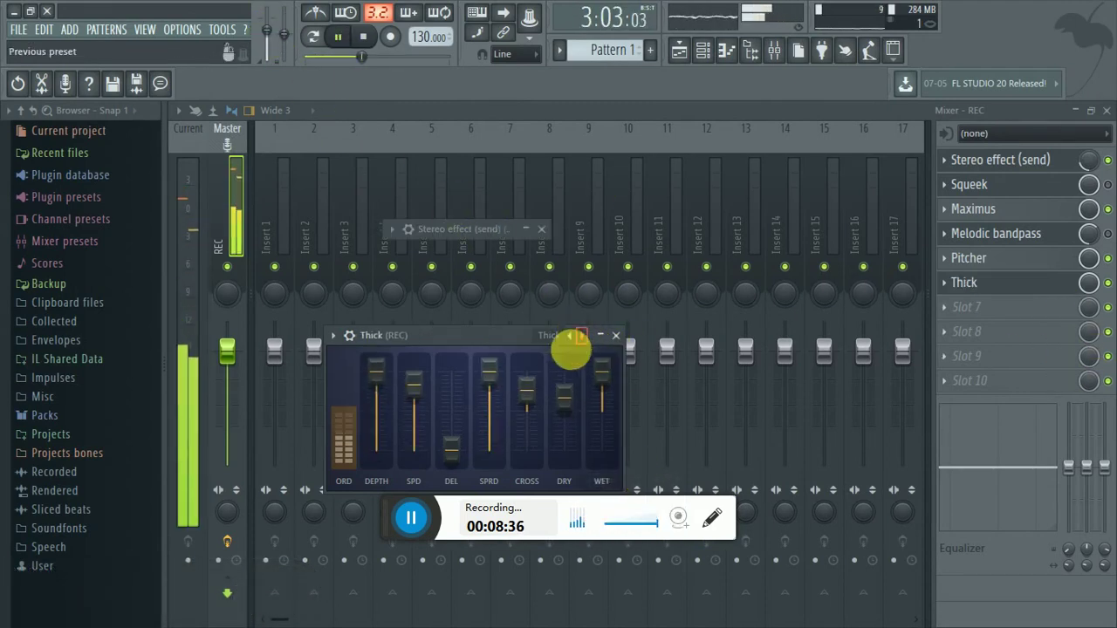
click(570, 336)
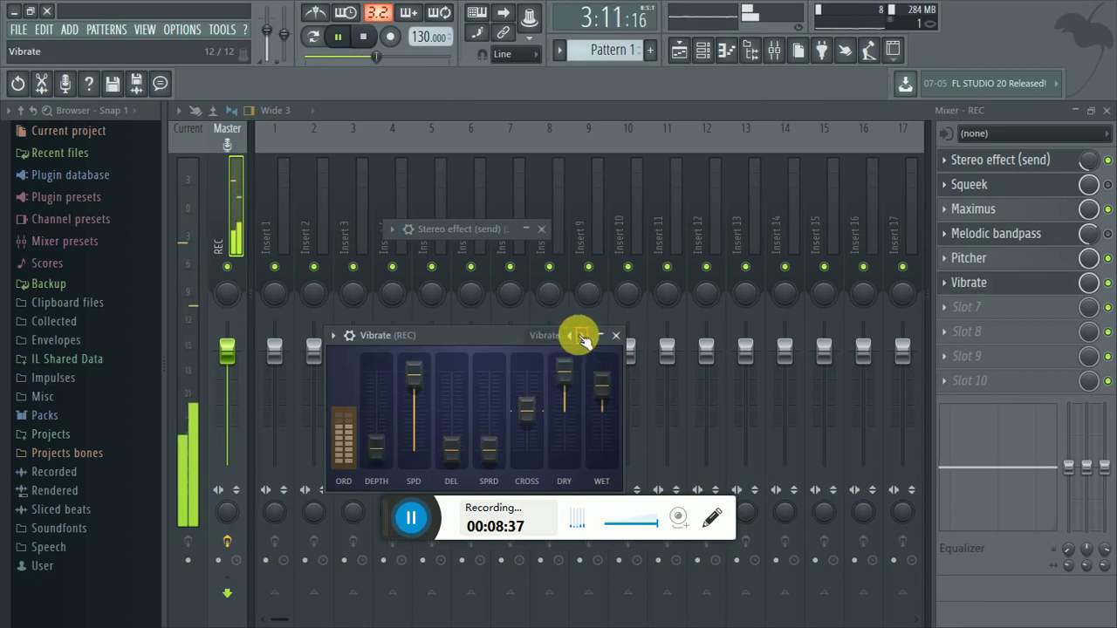
Step: Toggle the Squeek effect, close the floating plugin windows, and stop playback
click(1107, 184)
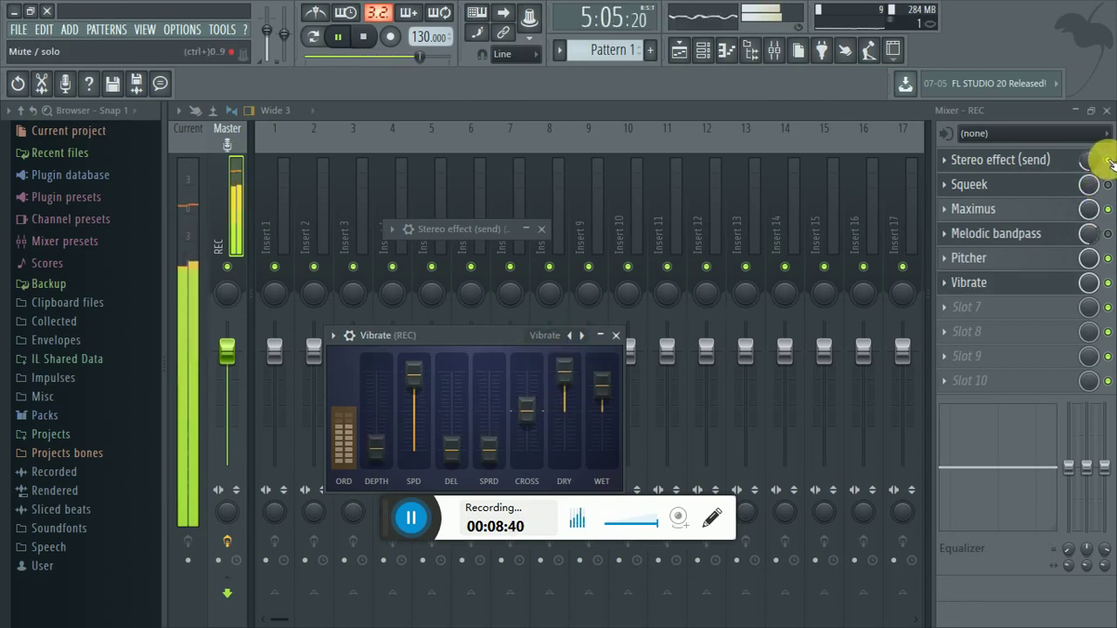
click(1107, 161)
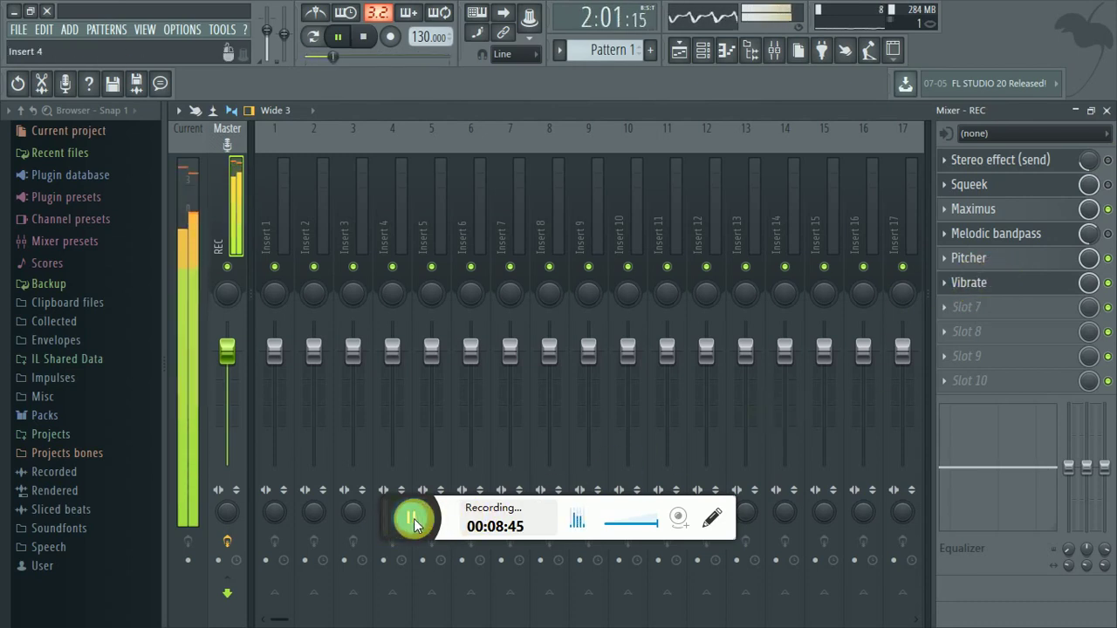
key(space)
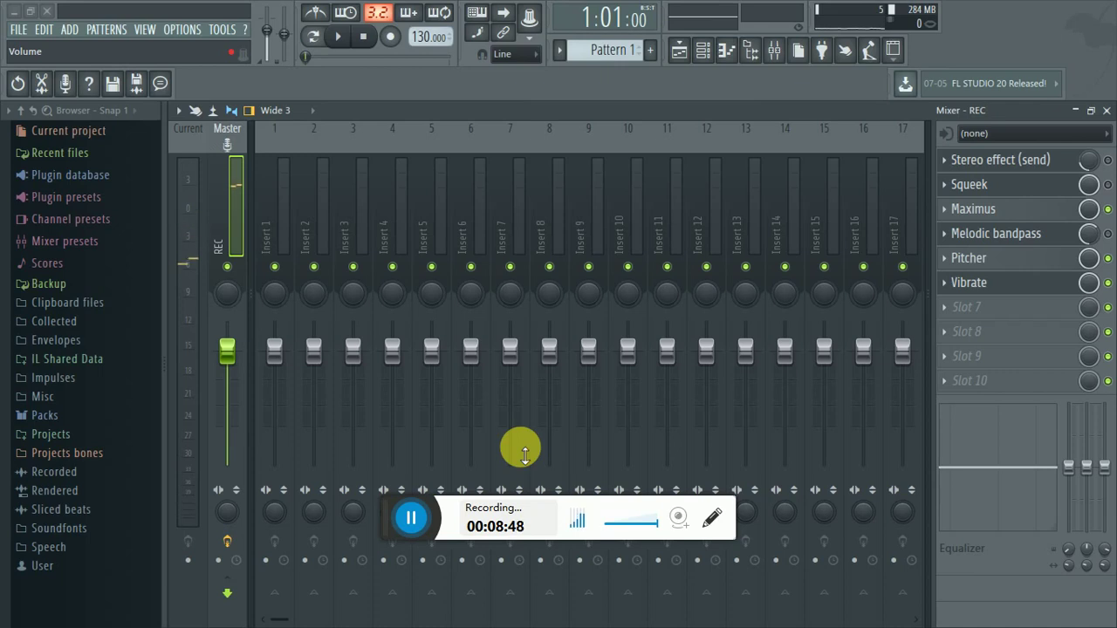
click(1107, 184)
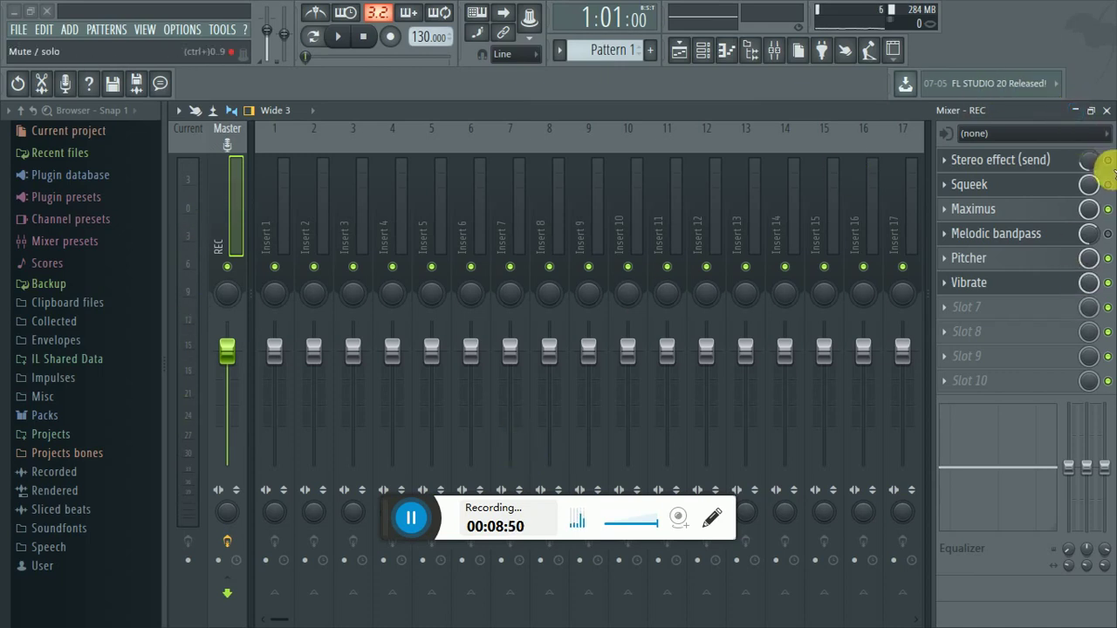
Step: Minimize the mixer, close the Melodic bandpass window, and close the vocal clip's channel settings
click(1075, 110)
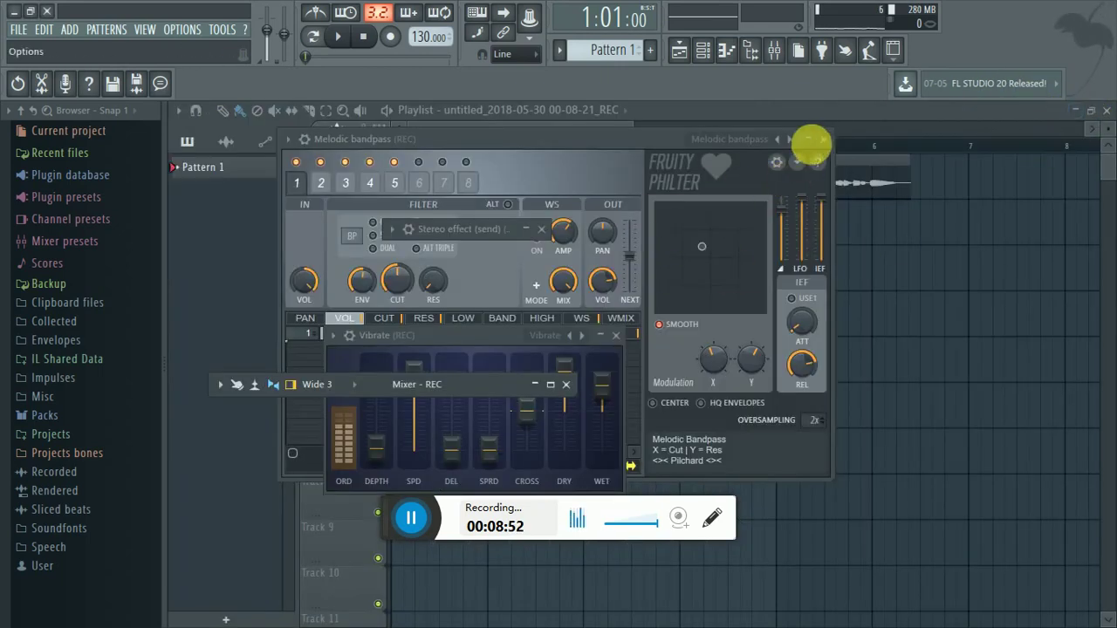
click(810, 142)
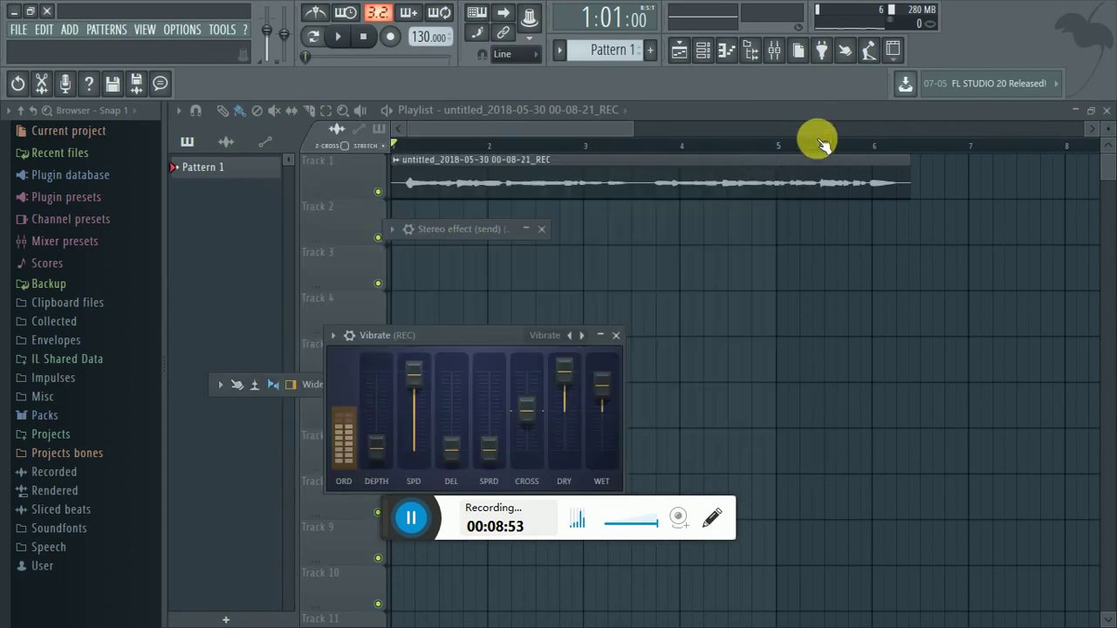
double_click(447, 164)
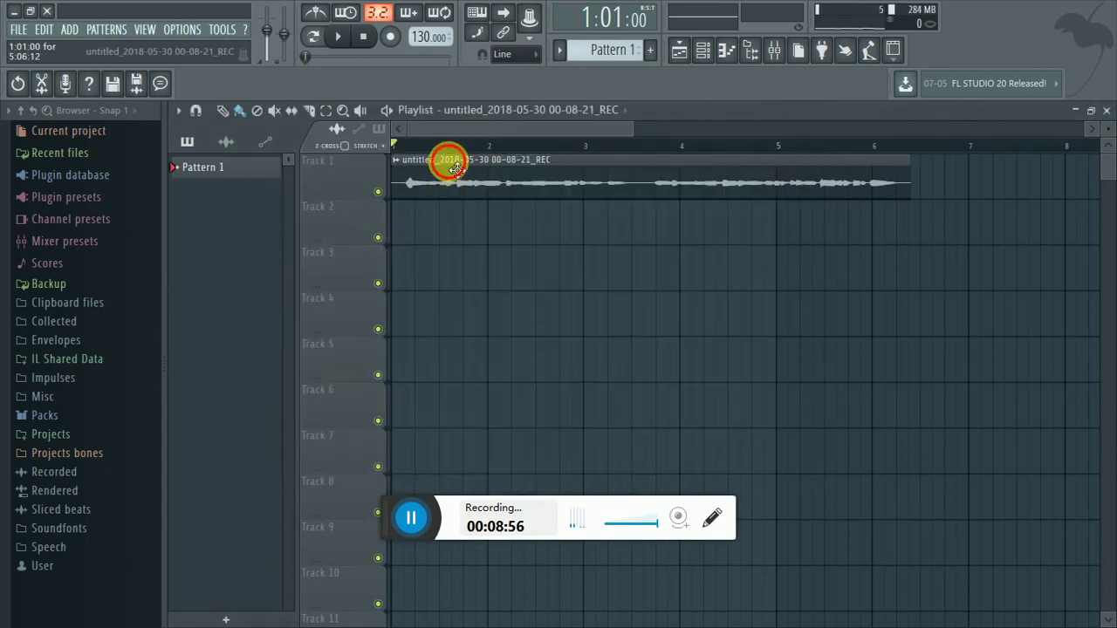
click(670, 228)
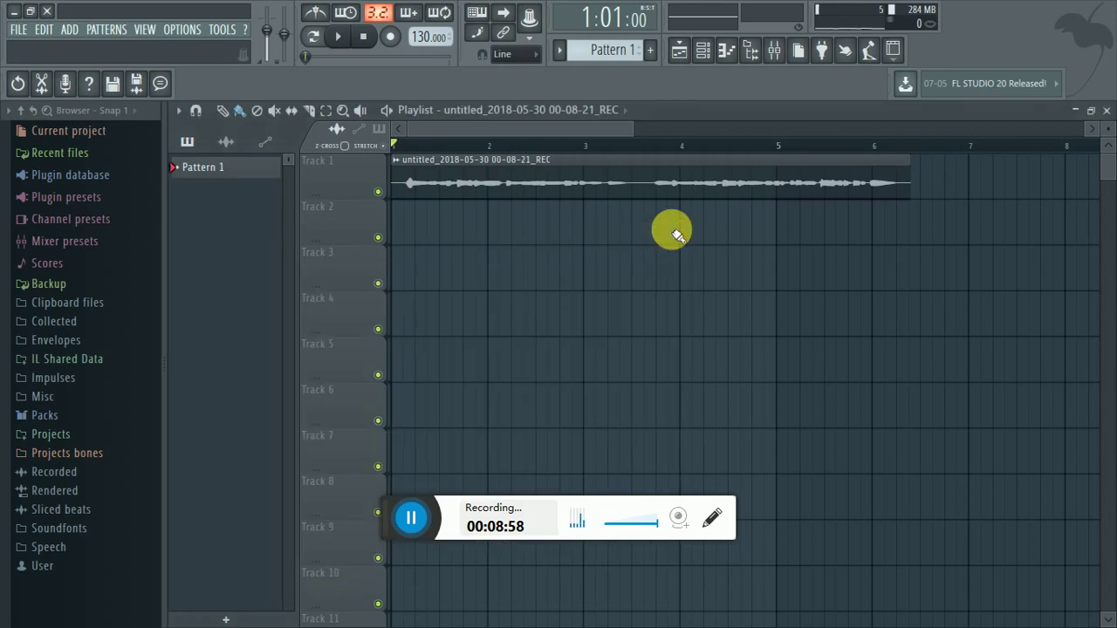